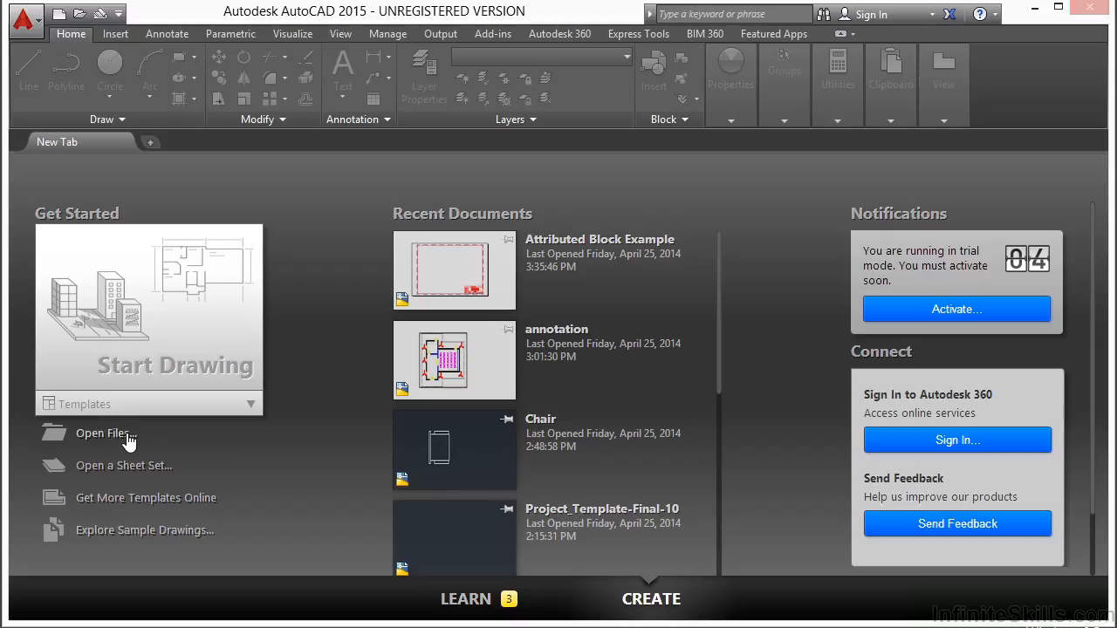
Step: Open the recent annotation drawing and switch from the BLANK layout to model space
left_click(463, 178)
left_click(785, 485)
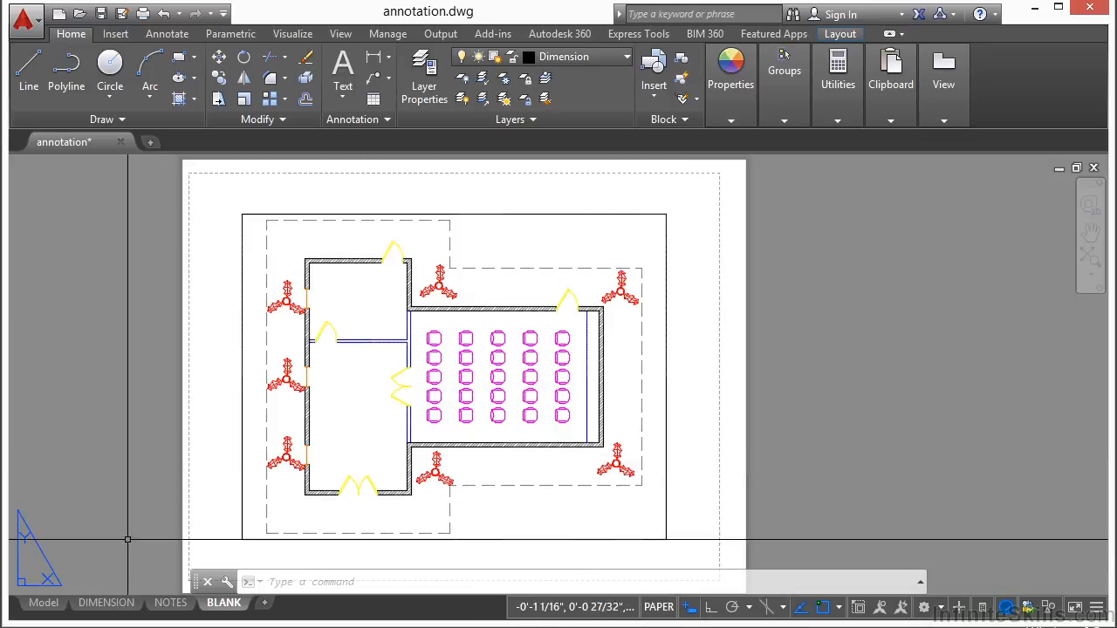
left_click(39, 603)
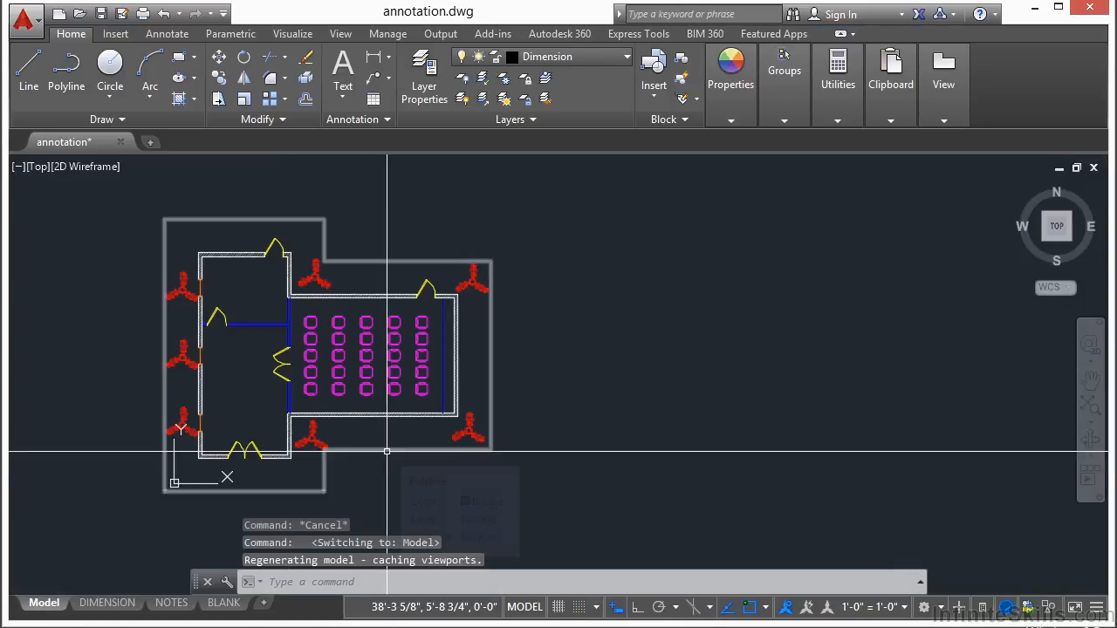
middle_click_drag(387, 445, 496, 447)
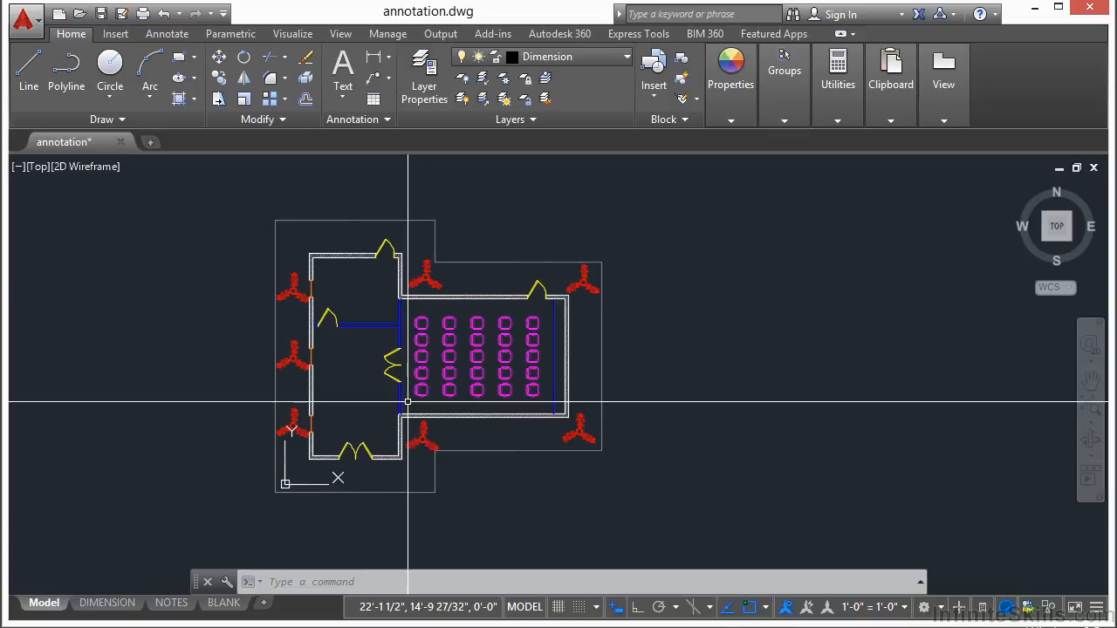
Step: Insert the CHAIR block at scale 1 and rotation 0 in the empty area beside the floor plan
type("INSERT")
key("Return")
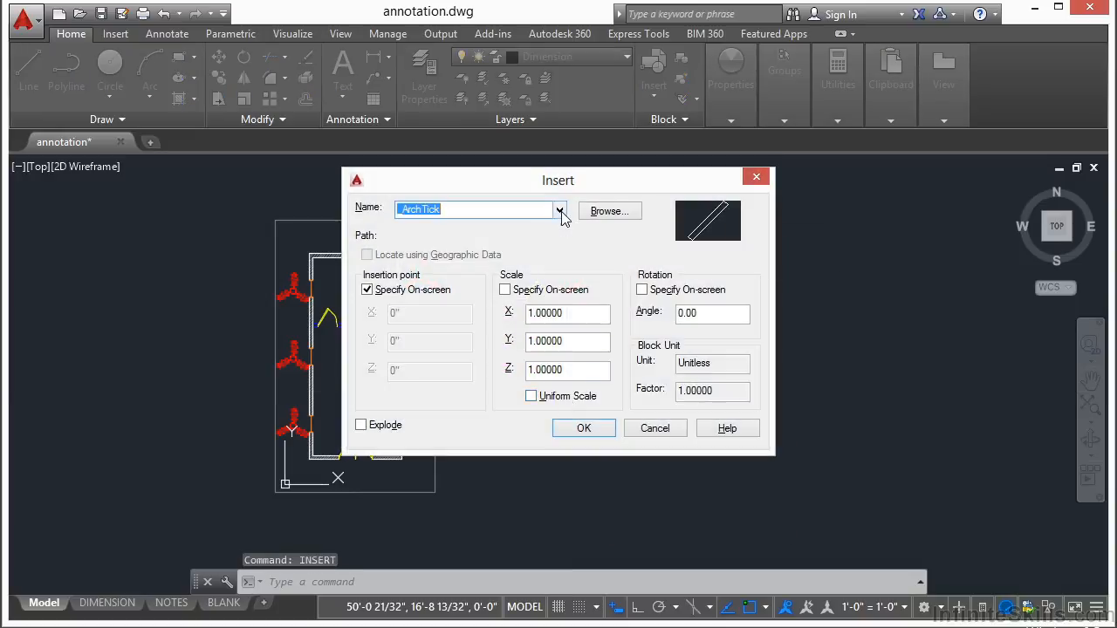
left_click(560, 211)
left_click(419, 252)
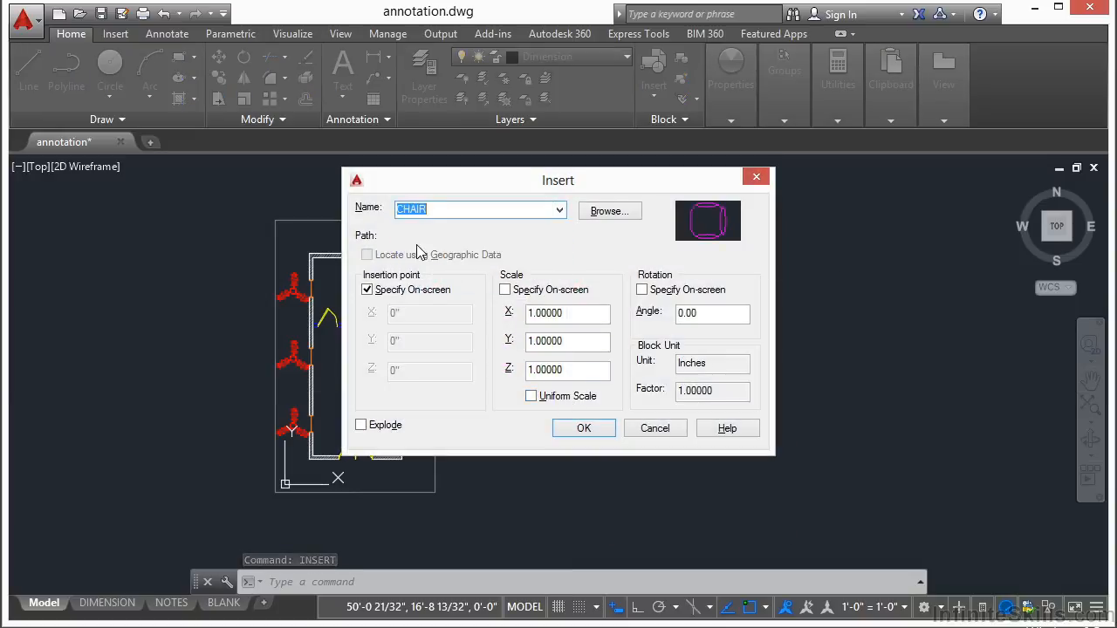
left_click(590, 434)
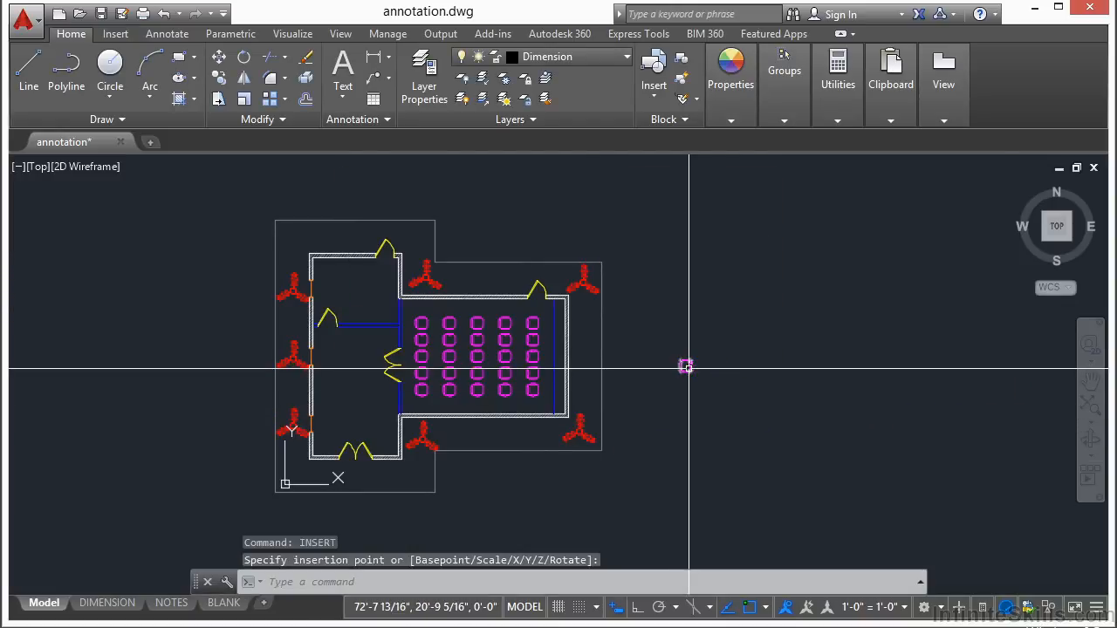
Step: Explode the newly inserted chair block with the EXPLODE command
scroll(693, 364, "up", 8)
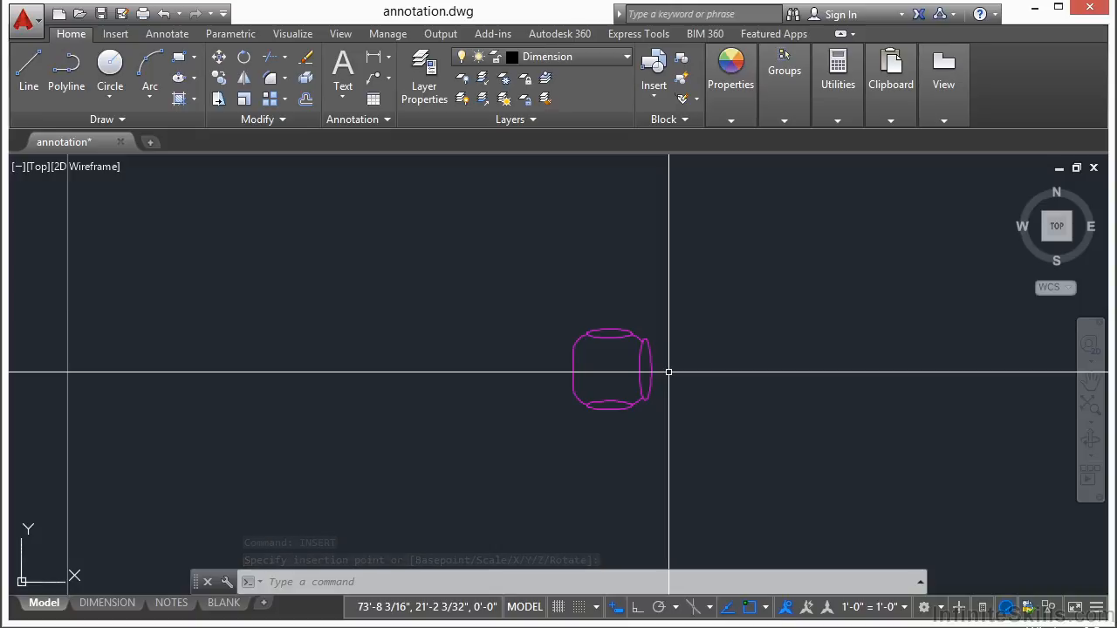
type("EX")
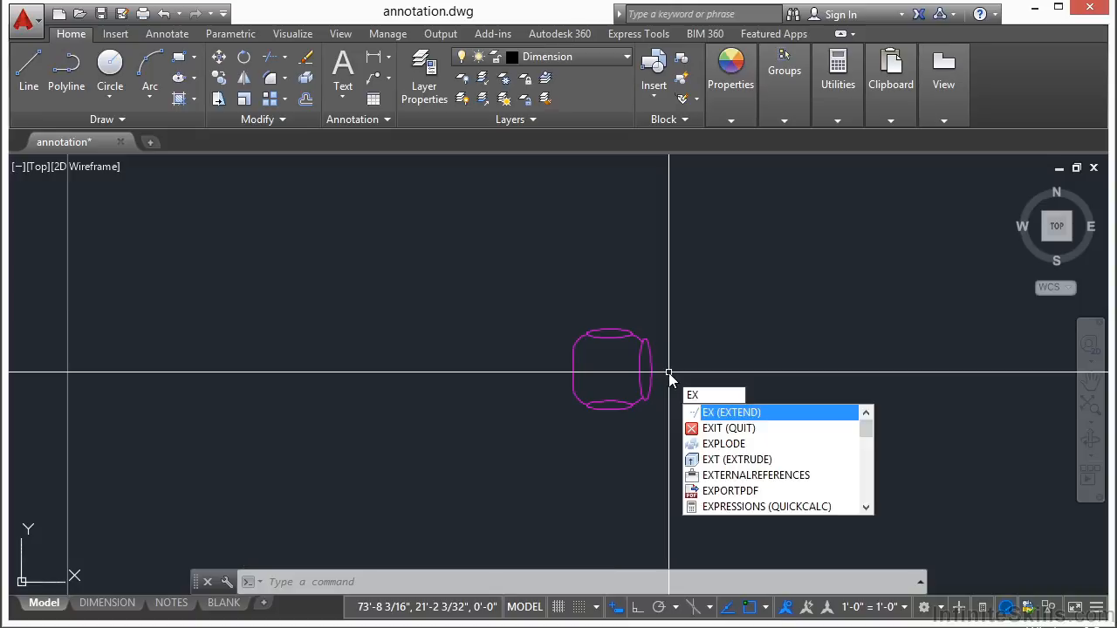
type("PLODE")
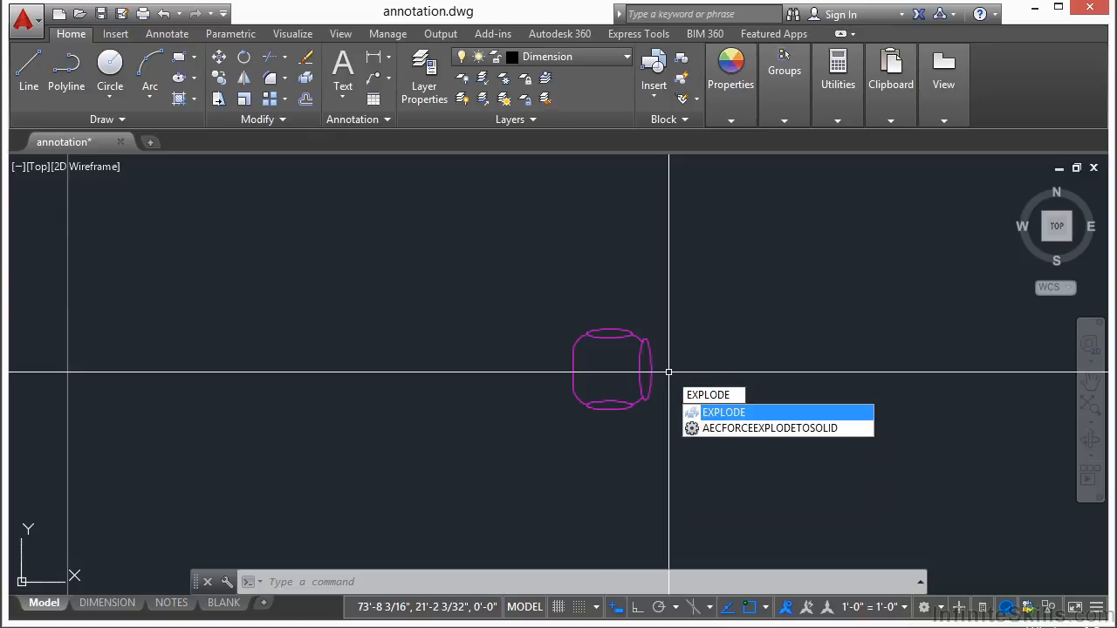
key("Return")
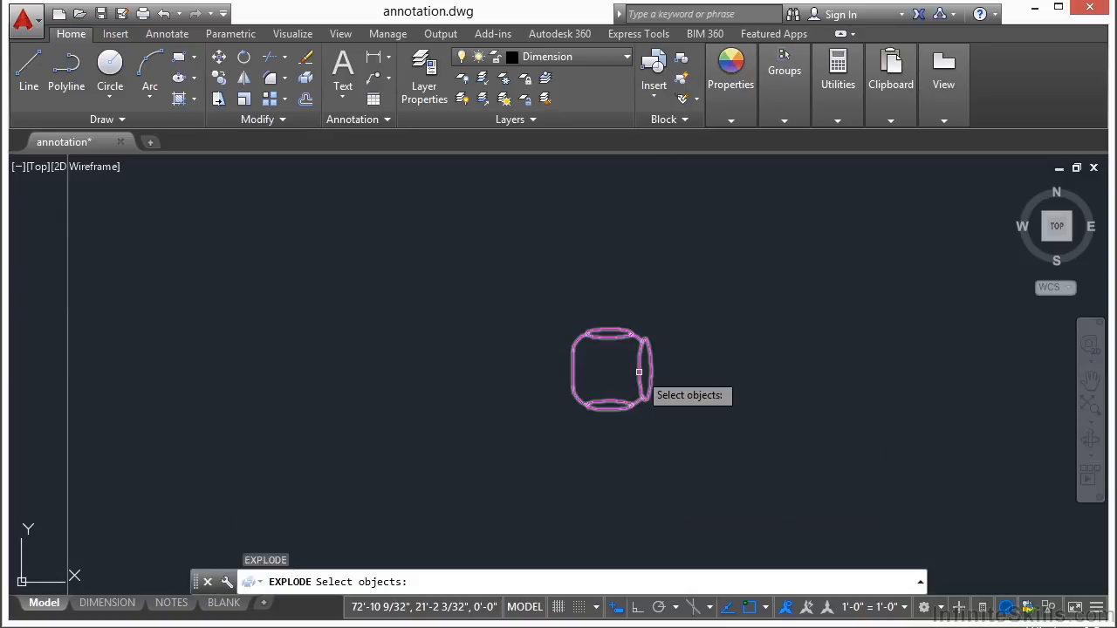
left_click(639, 373)
key("Return")
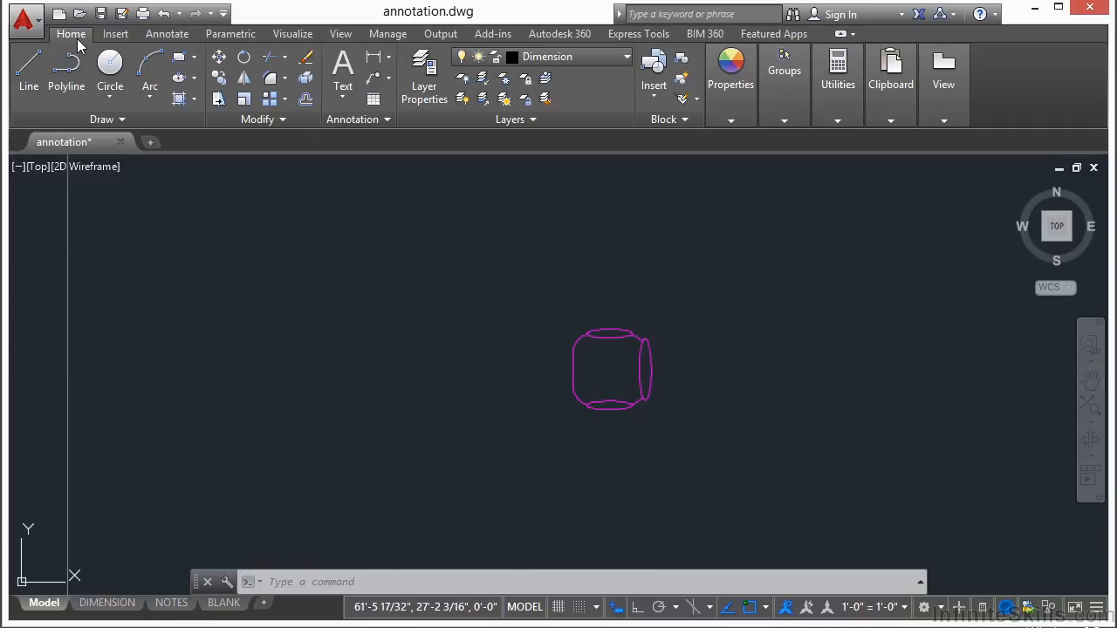
Step: Explode the chair block again using the ribbon's Explode tool
left_click(306, 80)
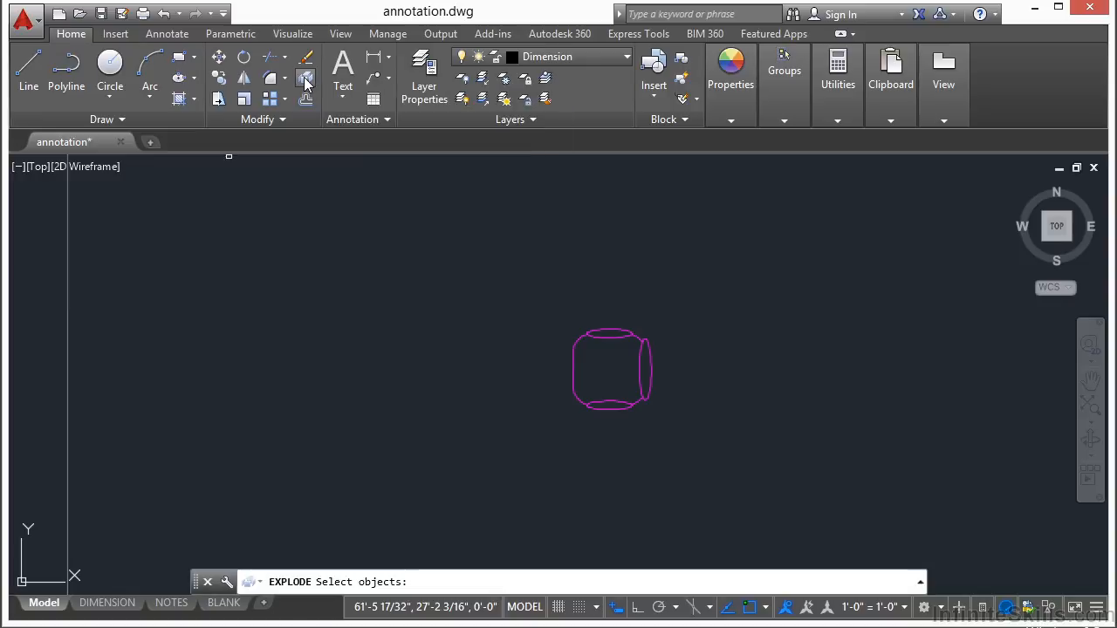
left_click(613, 328)
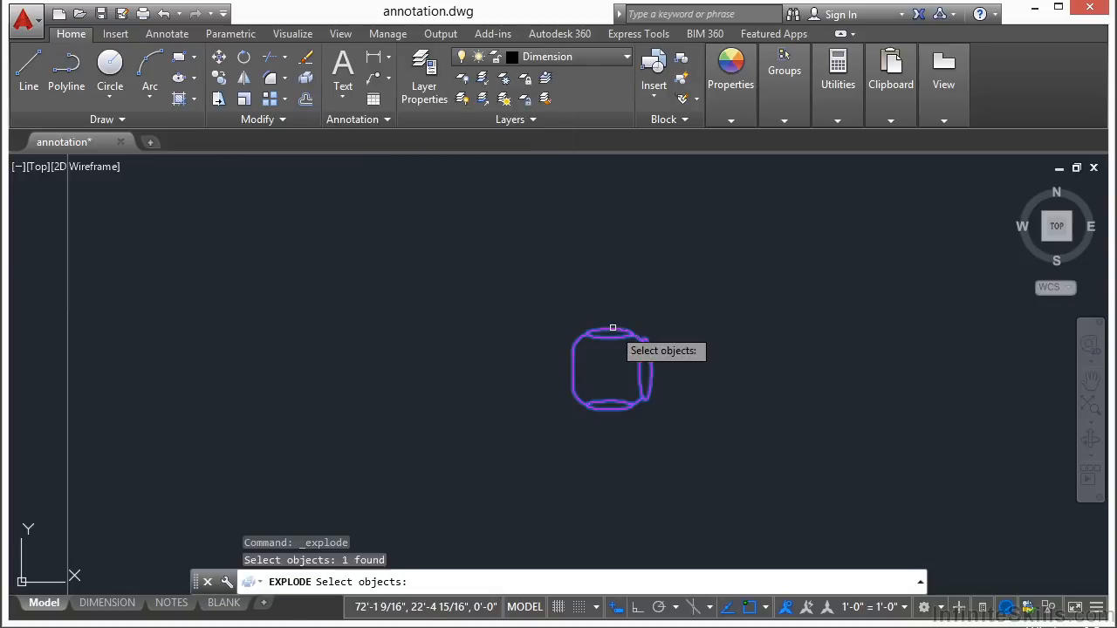
key("Return")
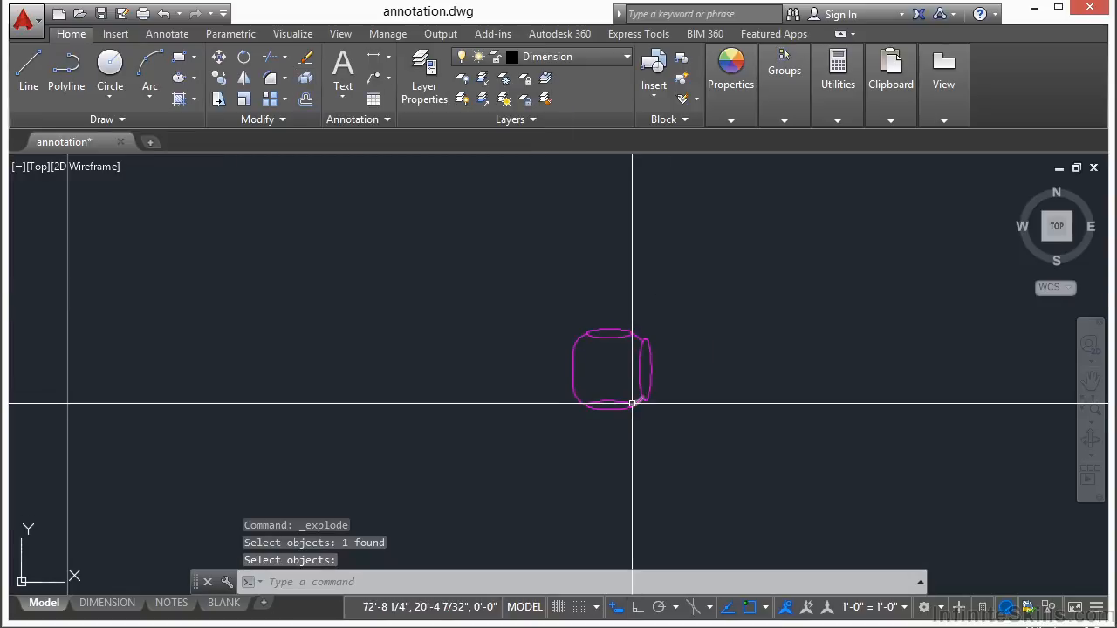
scroll(654, 376, "up", 4)
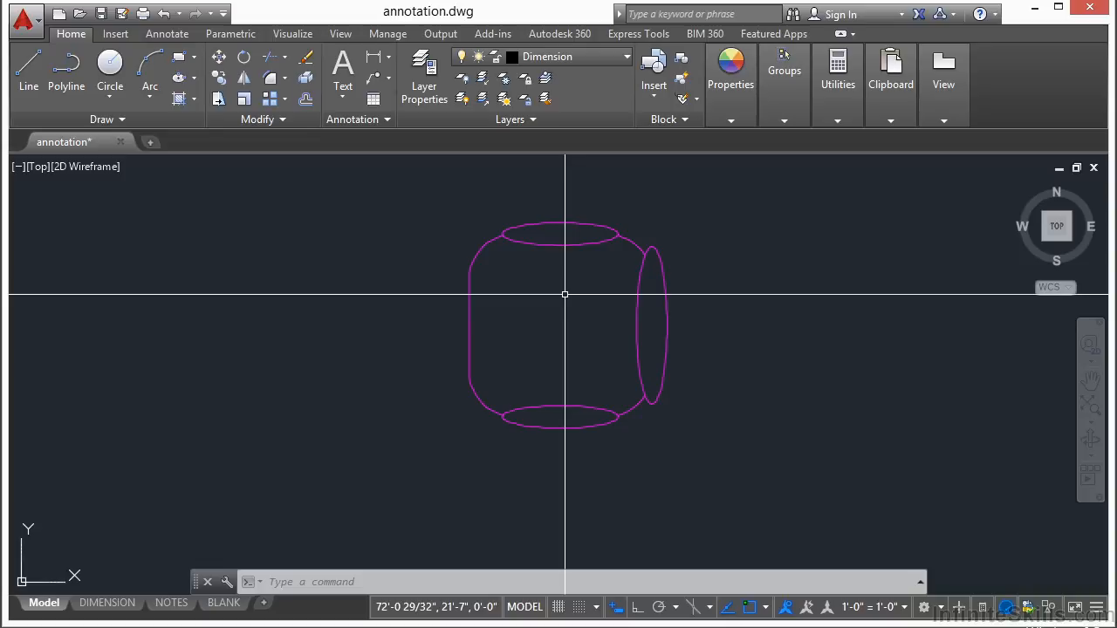
Step: Undo the last explode of the chair block
type("UNDO")
key("Return")
key("Return")
key("Escape")
Step: Explode the inserted chair block into its individual lines, arcs and ellipses
type("x")
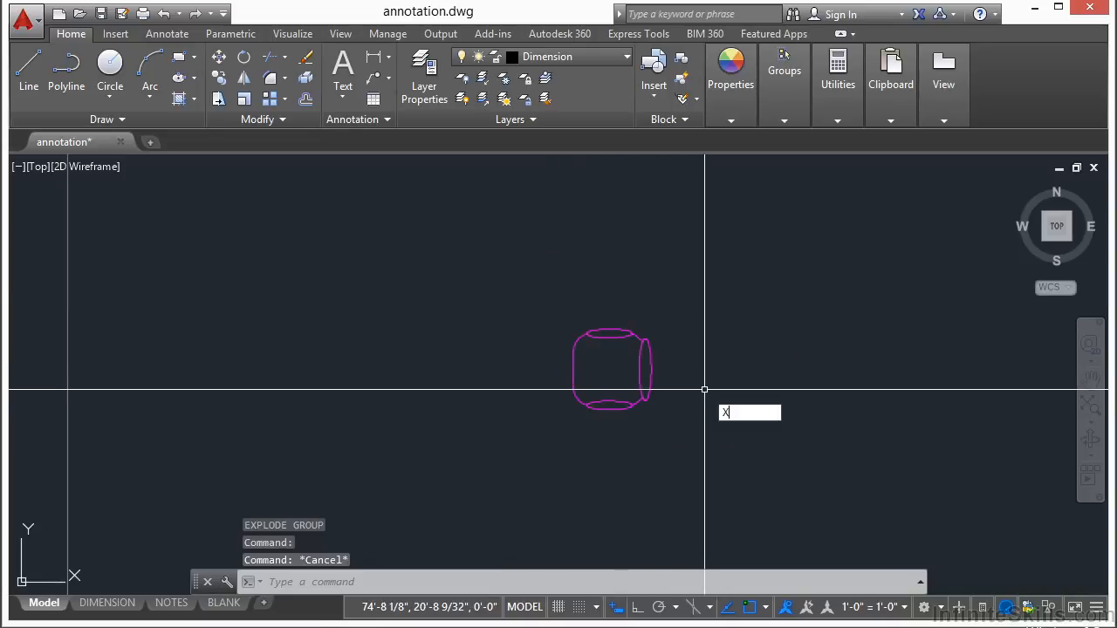
key("Return")
left_click(607, 377)
scroll(607, 378, "up", 2)
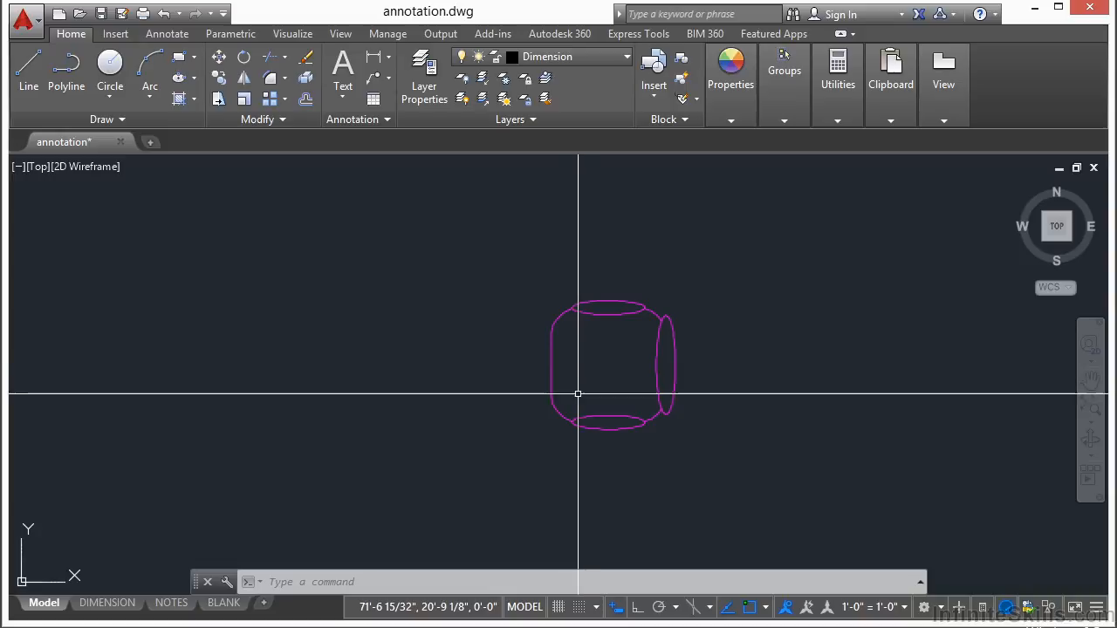
Step: Erase the two elliptical armrests from the exploded chair
scroll(592, 447, "up", 2)
type("e")
key("Return")
left_click(619, 435)
left_click(600, 191)
key("Return")
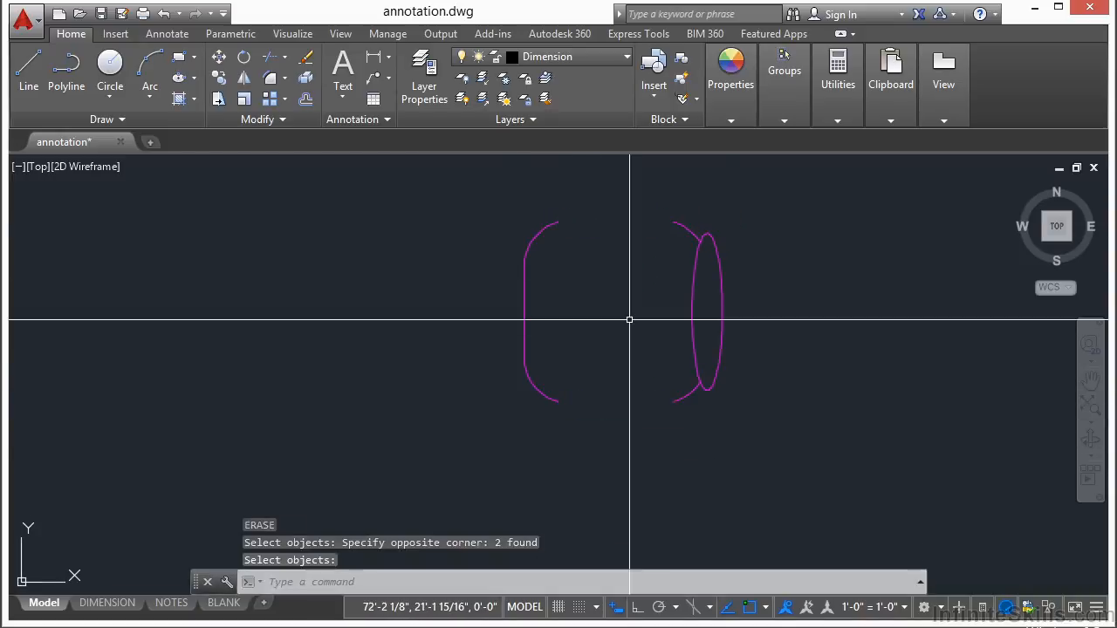
Step: Draw a rectangular upper armrest about 1'-3 3/8" by 1 25/32" across the gap between the seat arcs
type("rec")
key("Return")
scroll(569, 236, "up", 3)
left_click(554, 214)
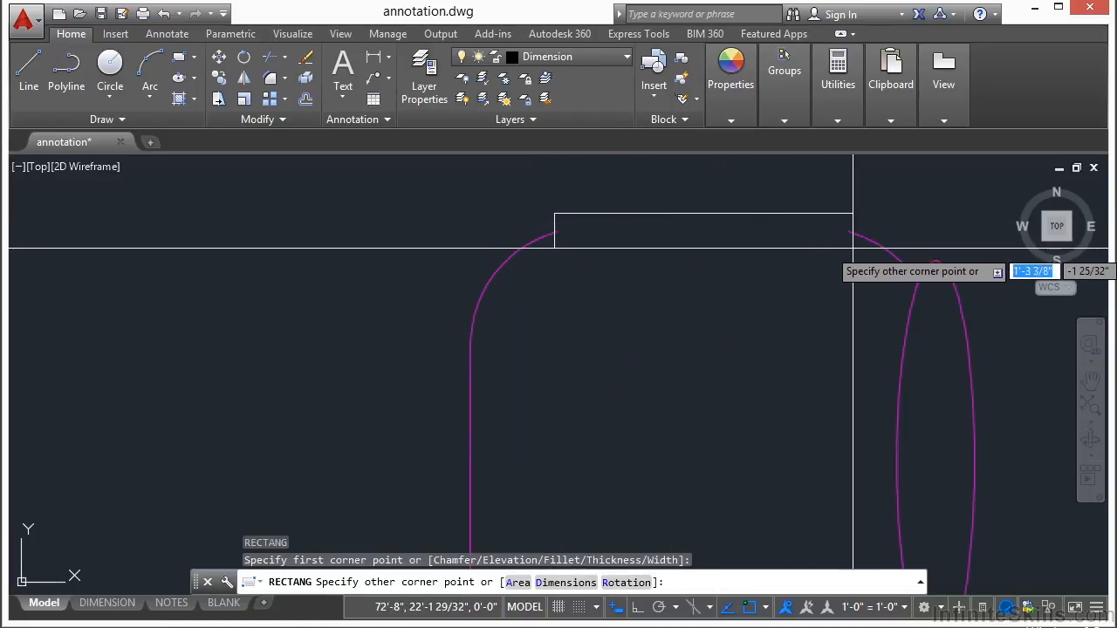
left_click(853, 247)
Step: Trim the seat arc ends that run into the upper armrest, using the rectangle as cutting edge
type("tr")
key("Return")
left_click(811, 216)
scroll(890, 209, "up", 2)
key("Return")
scroll(751, 261, "down", 2)
scroll(301, 252, "up", 2)
scroll(441, 267, "down", 4)
key("Return")
Step: Mirror the armrest rectangle to the chair's lower side about the seat's horizontal centreline, keeping the original
type("mi")
key("Return")
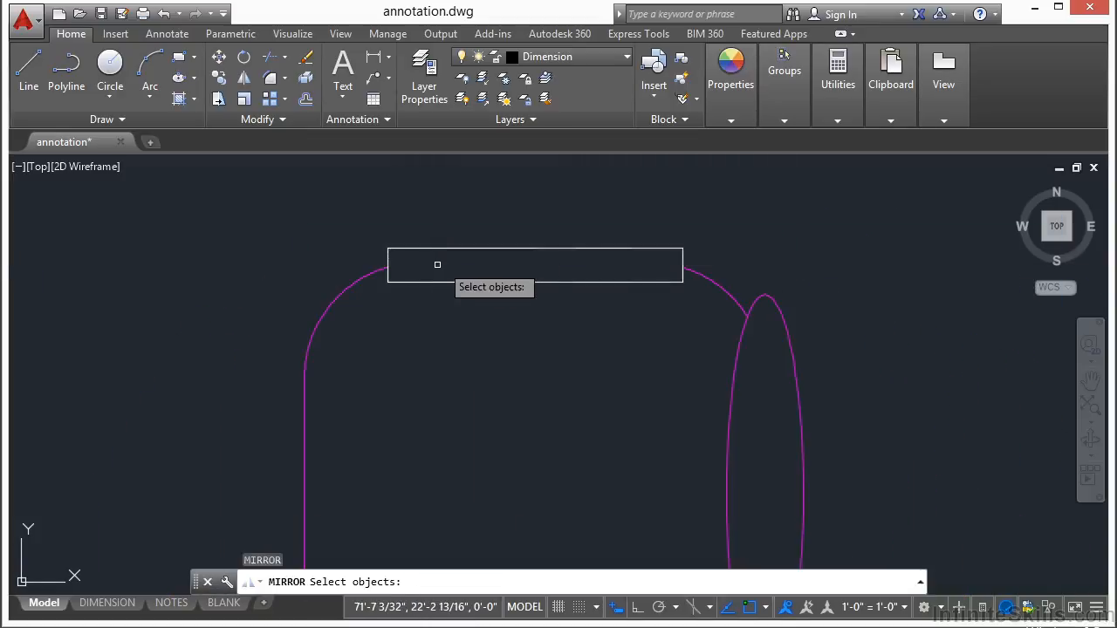
left_click(499, 208)
left_click(469, 266)
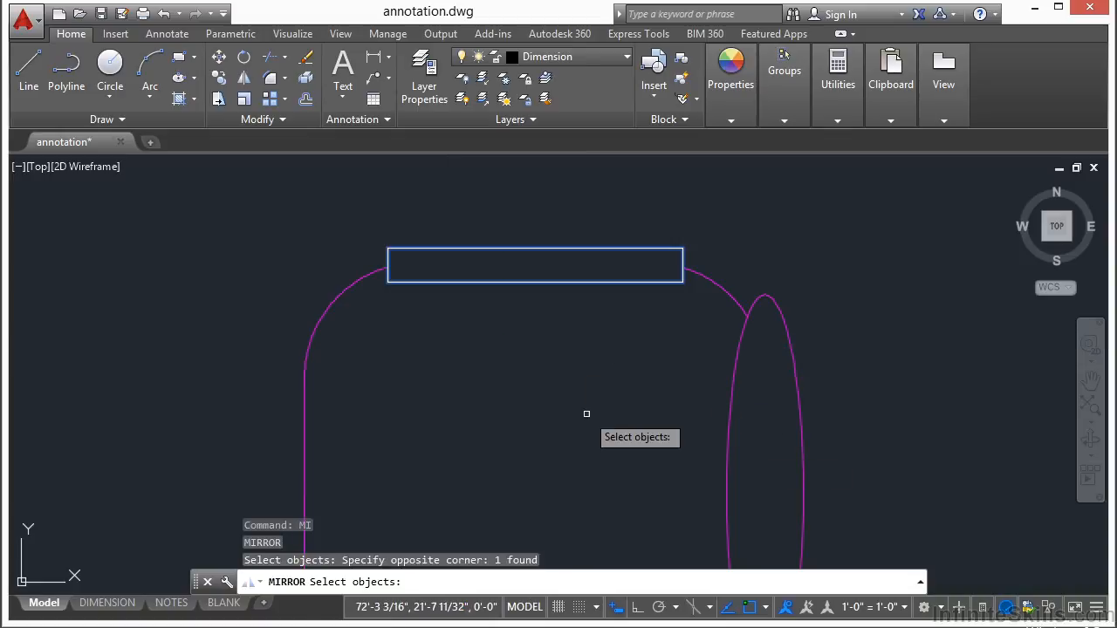
middle_click_drag(602, 435, 584, 282)
key("Return")
left_click(733, 341)
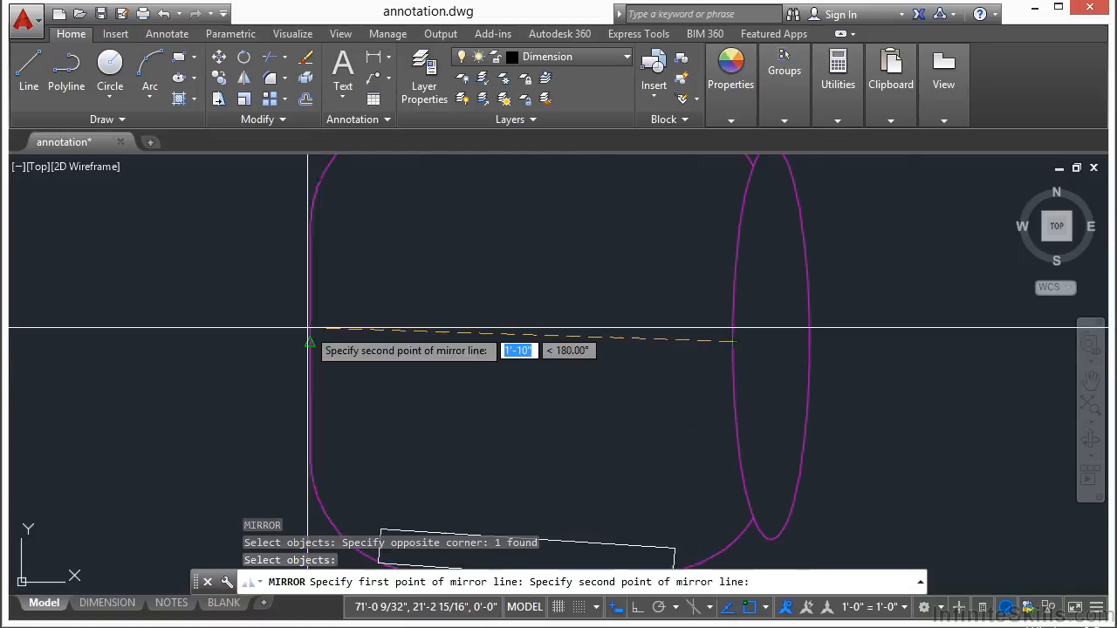
Step: Match the properties of the upper armrest rectangle onto all the other chair geometry
left_click(728, 229)
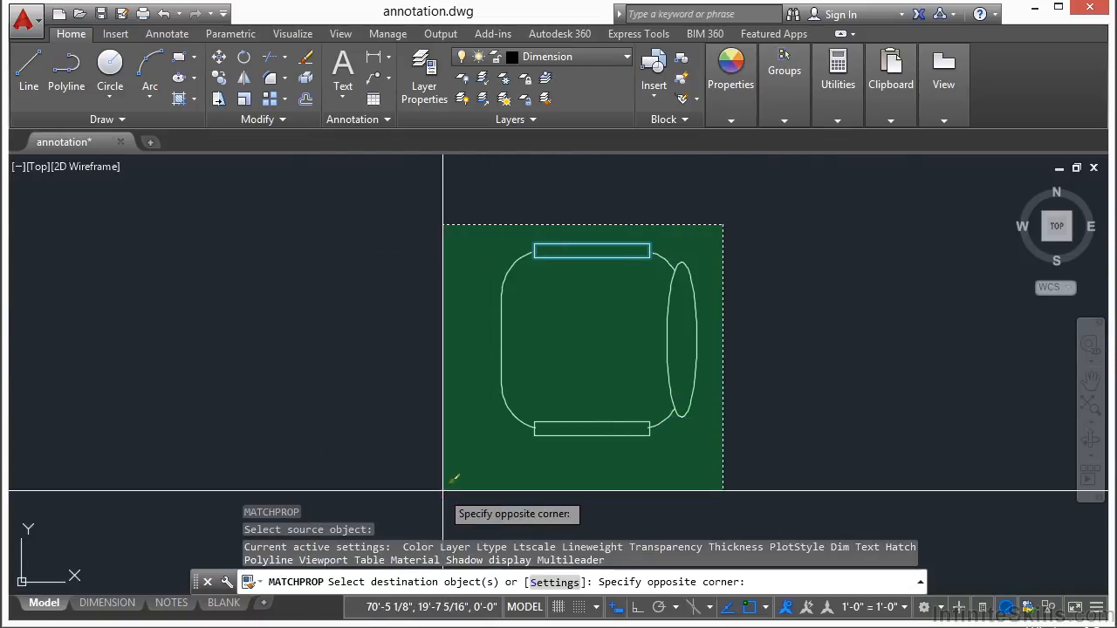
left_click(412, 465)
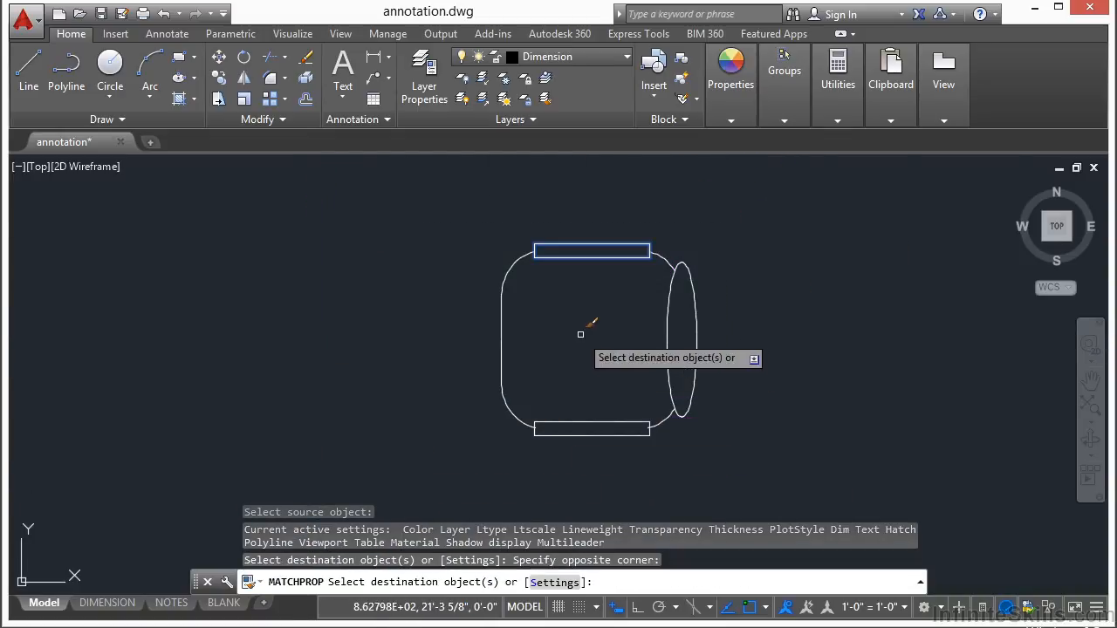
key("Return")
Step: Move all the chair geometry to layer 0 and clear the selection
left_click(776, 215)
left_click(440, 440)
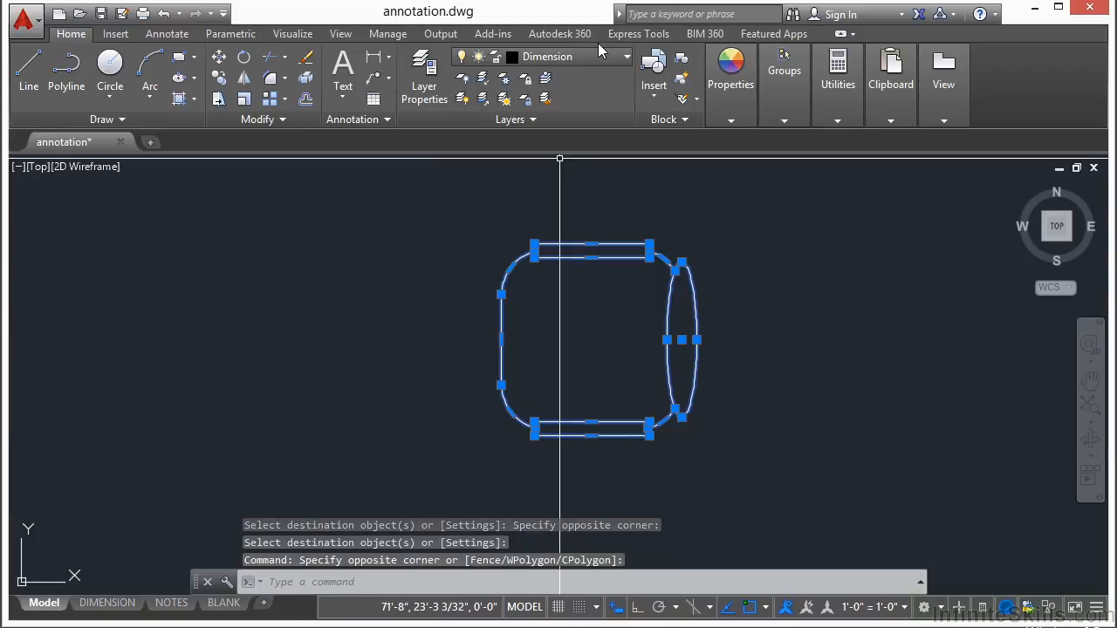
left_click(599, 56)
left_click(530, 79)
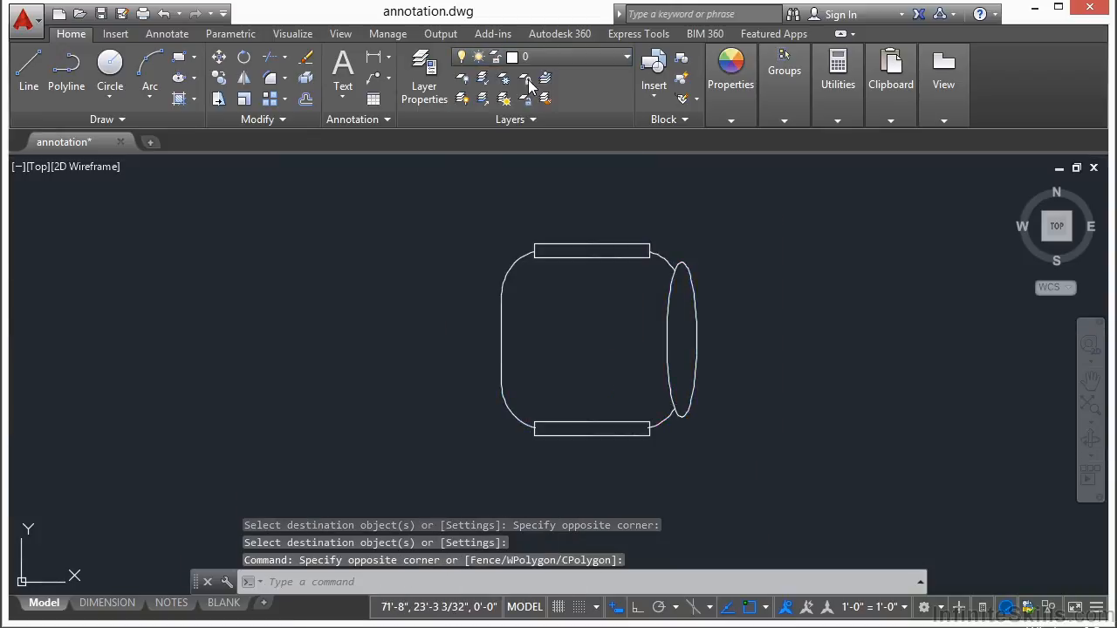
key("Escape")
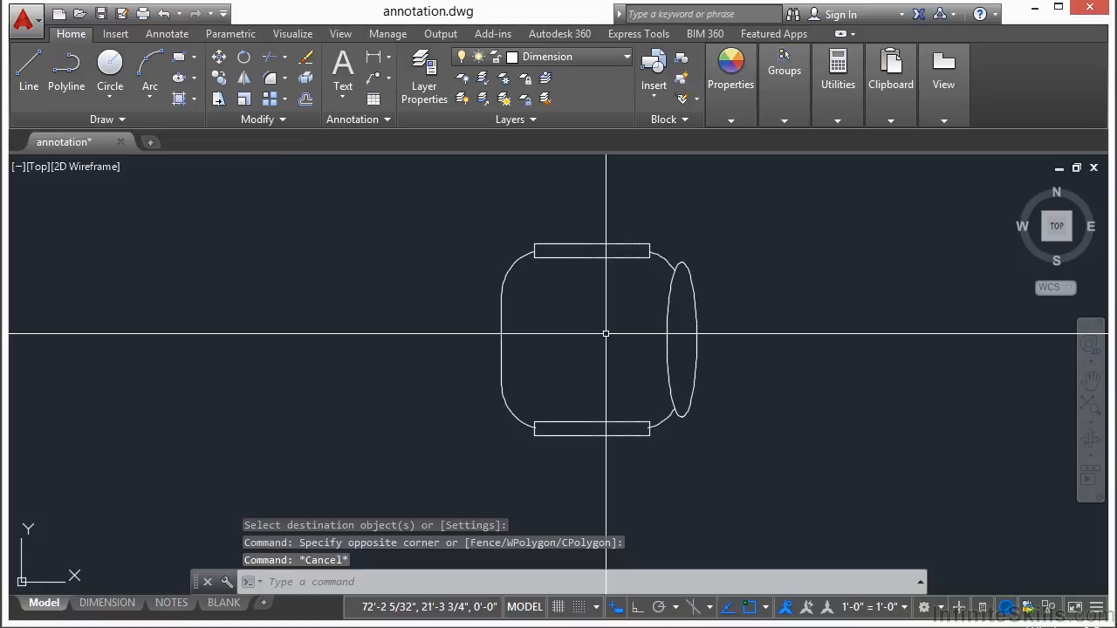
Step: Start a block definition named CHAIR-02 with its base point at the outer midpoint of the chair's backrest
type("BLOCK")
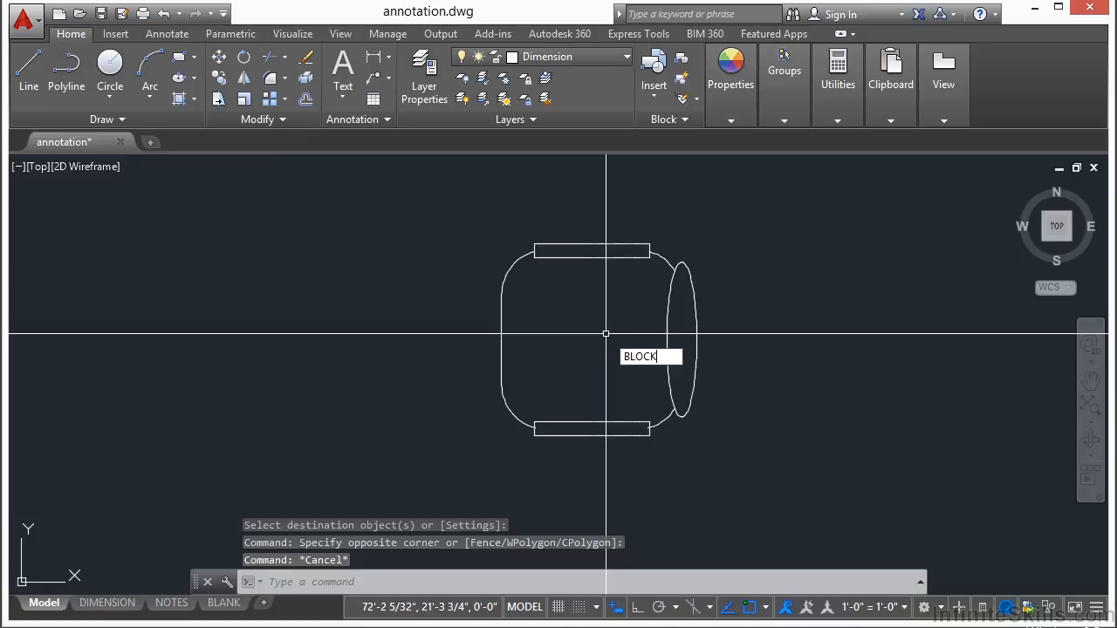
key("Return")
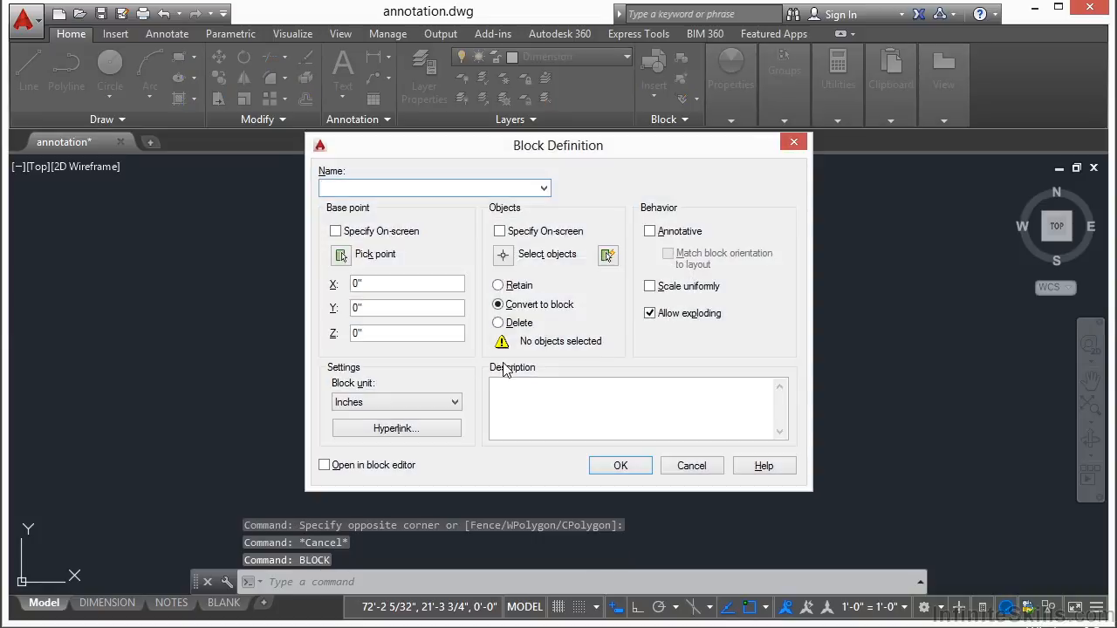
type("CHAIR-02")
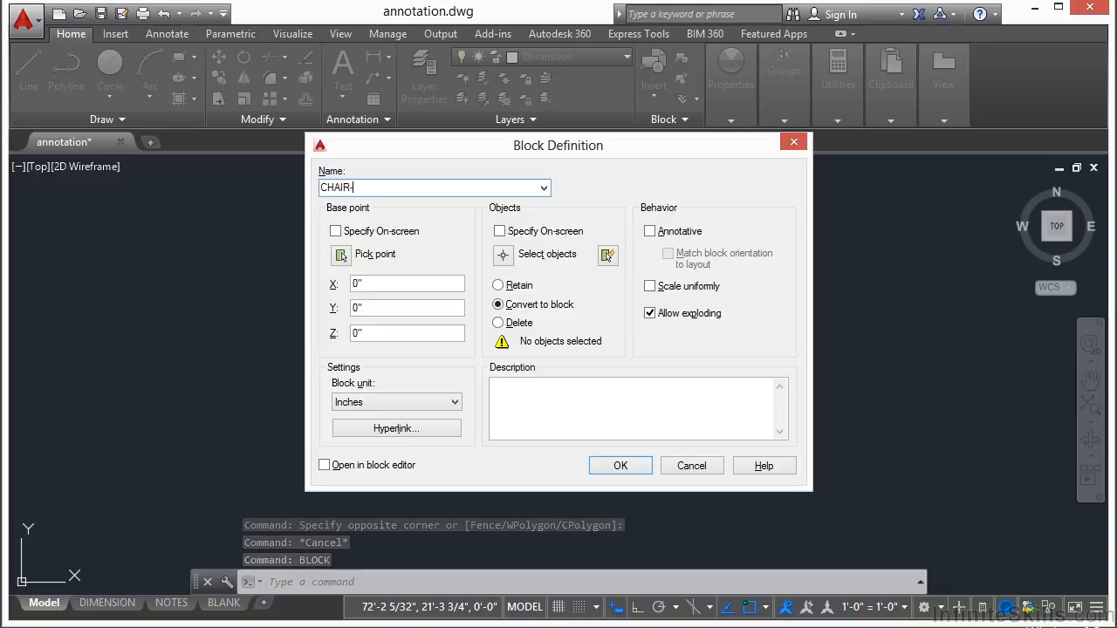
left_click(342, 255)
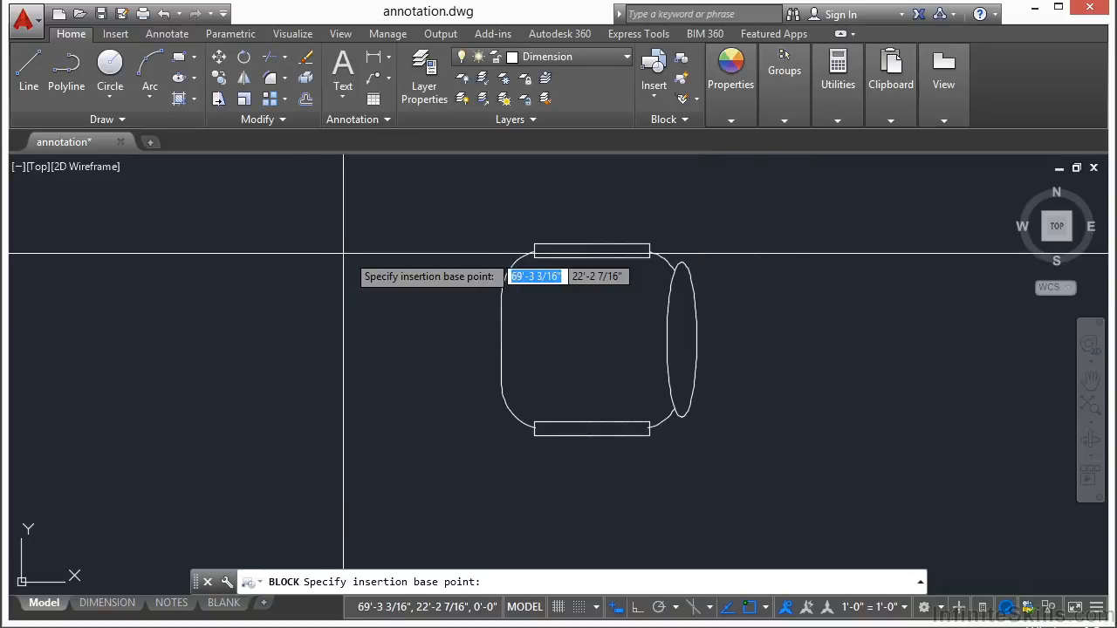
left_click(696, 341)
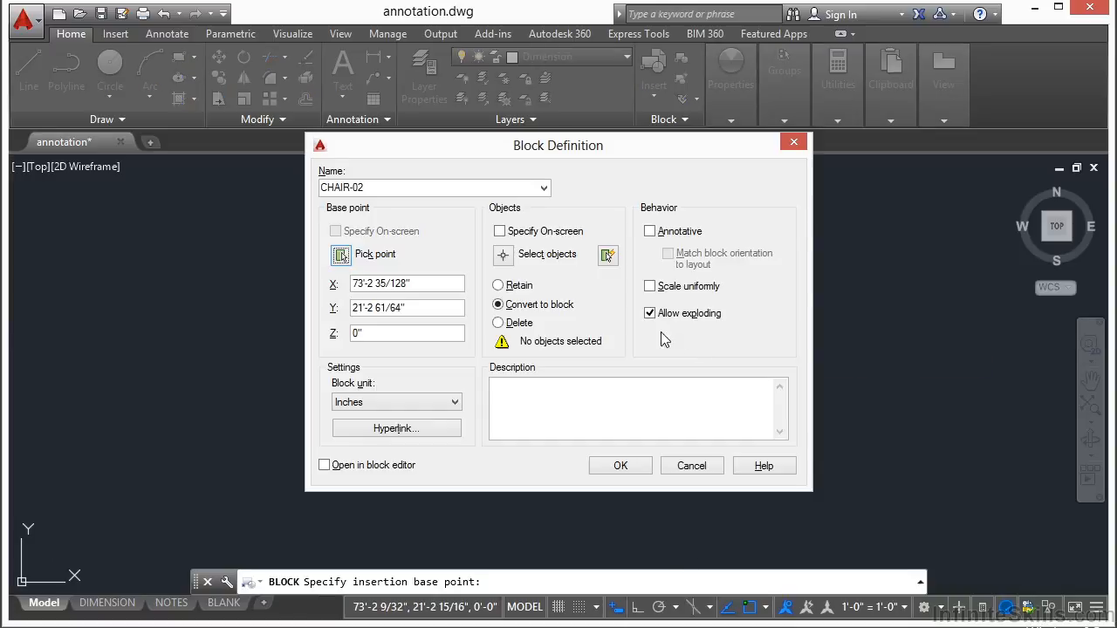
Step: Add all the chair geometry to the CHAIR-02 definition and create it, converting the objects to a block
left_click(499, 256)
left_click(754, 212)
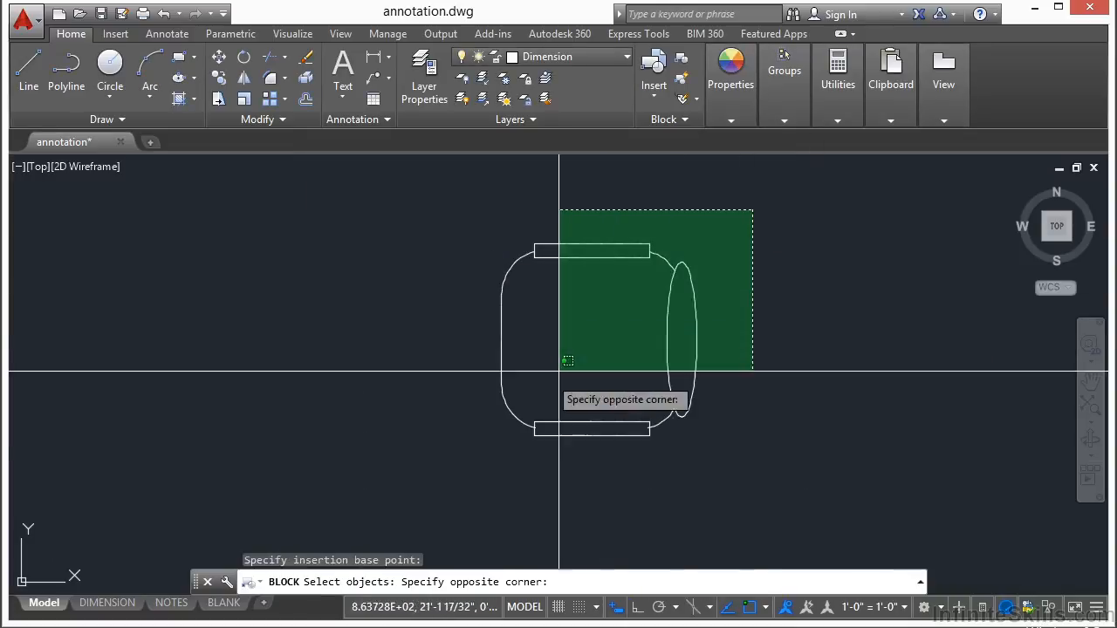
left_click(474, 469)
key("Return")
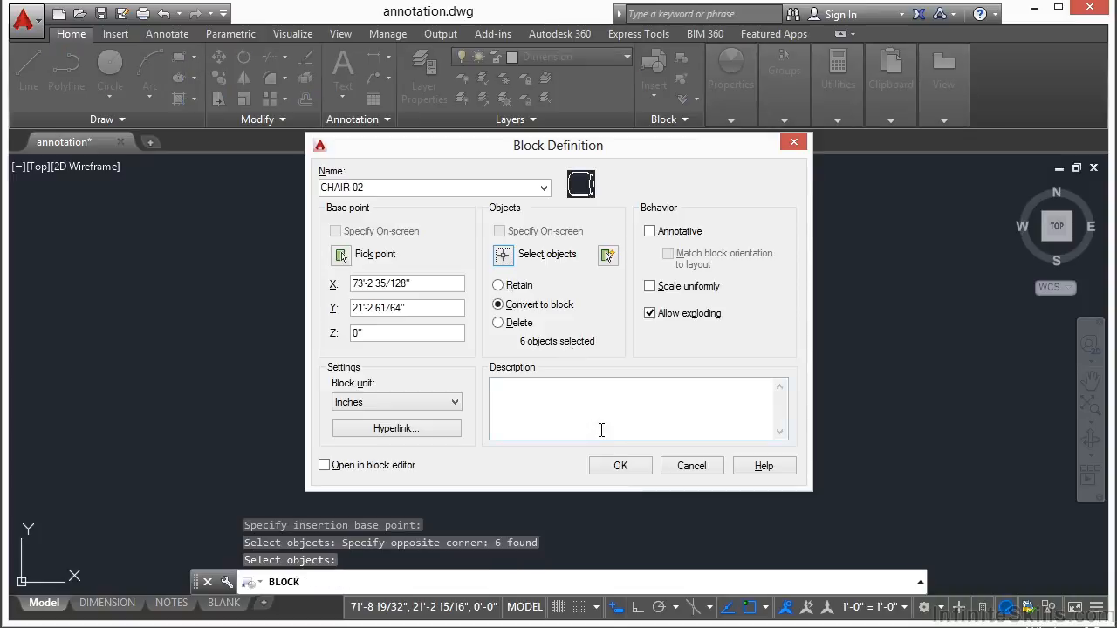
left_click(620, 466)
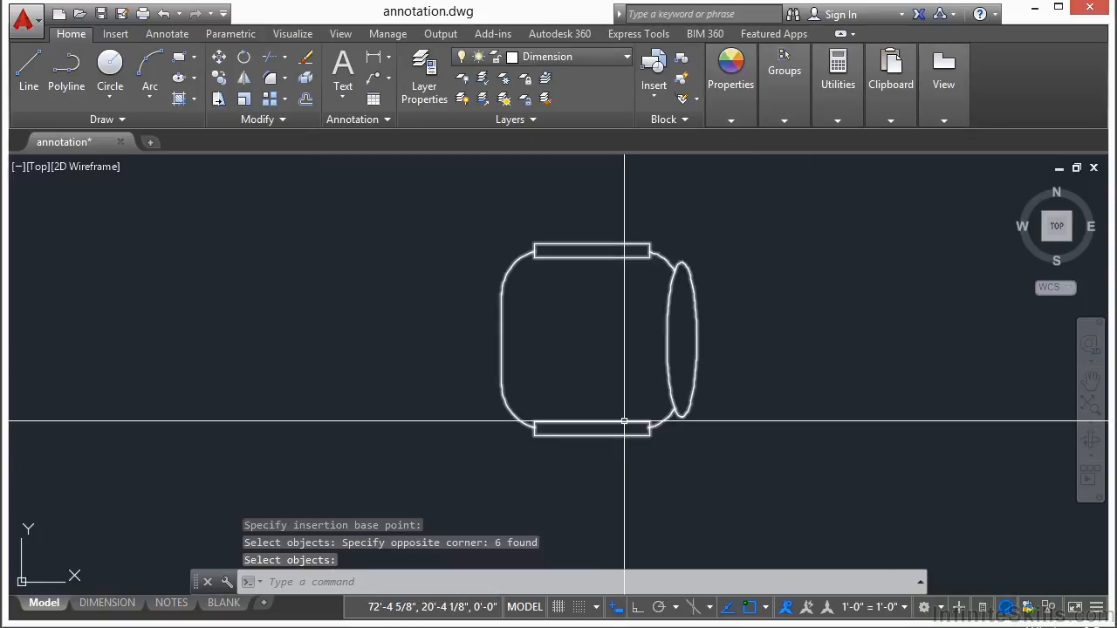
Step: Insert a CHAIR-02 block beside the existing chair, to its left, after clearing the current selection
left_click(625, 421)
key("Escape")
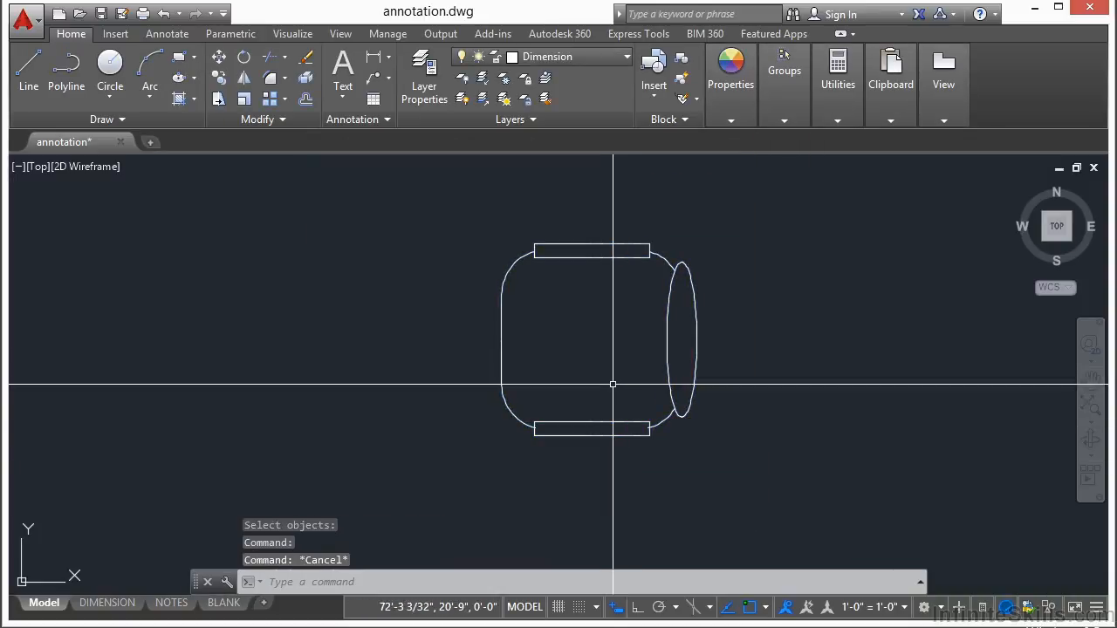
scroll(707, 344, "down", 3)
type("i")
key("Return")
left_click(560, 210)
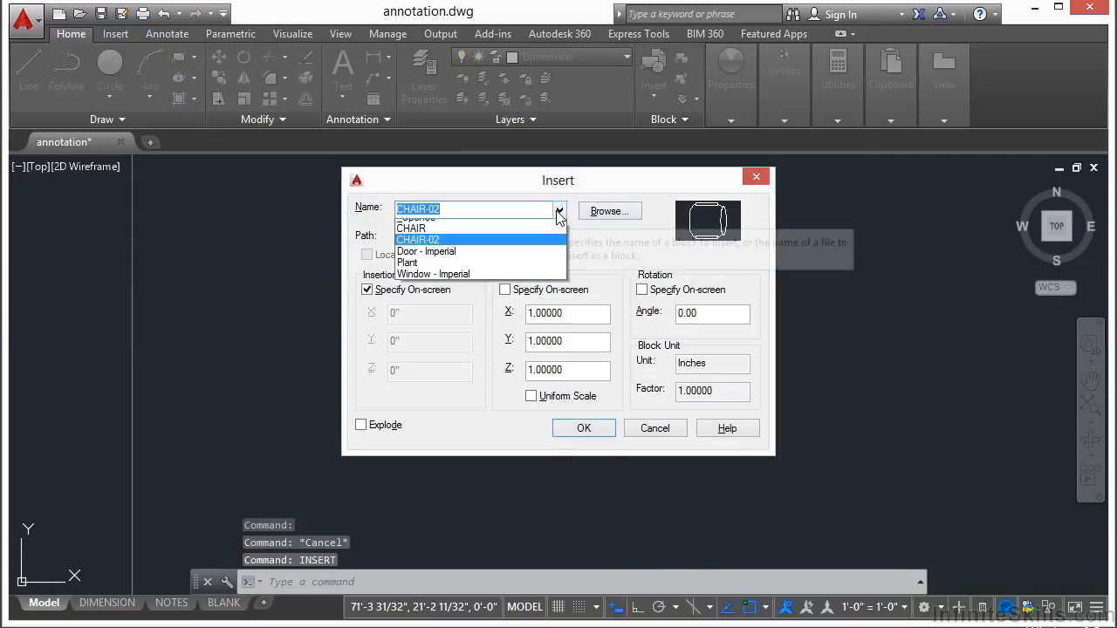
left_click(445, 249)
left_click(559, 211)
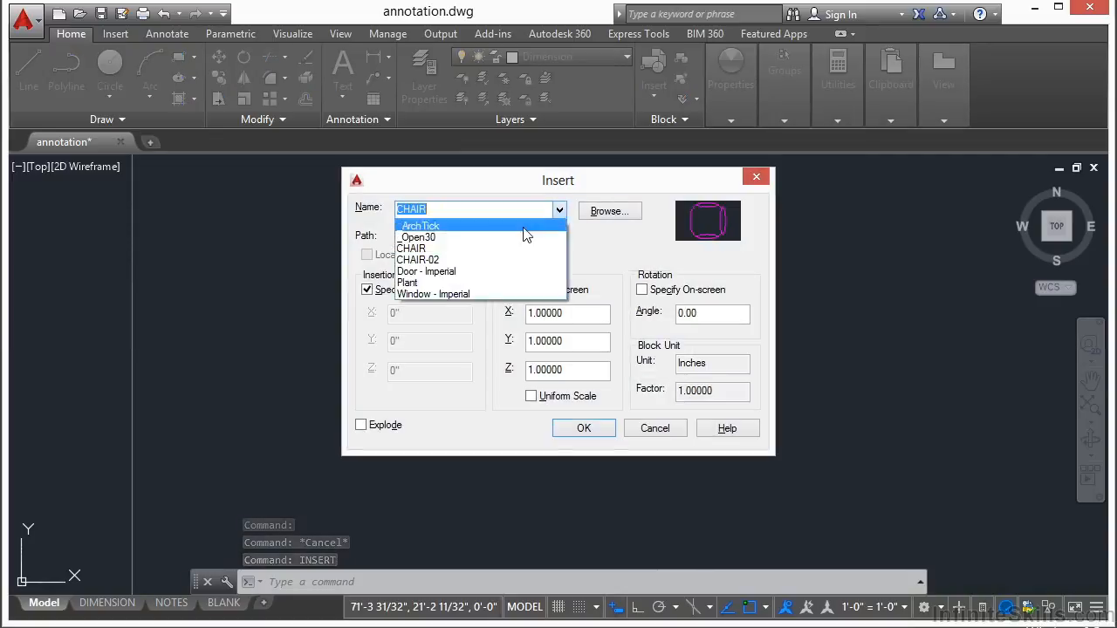
left_click(463, 257)
left_click(600, 428)
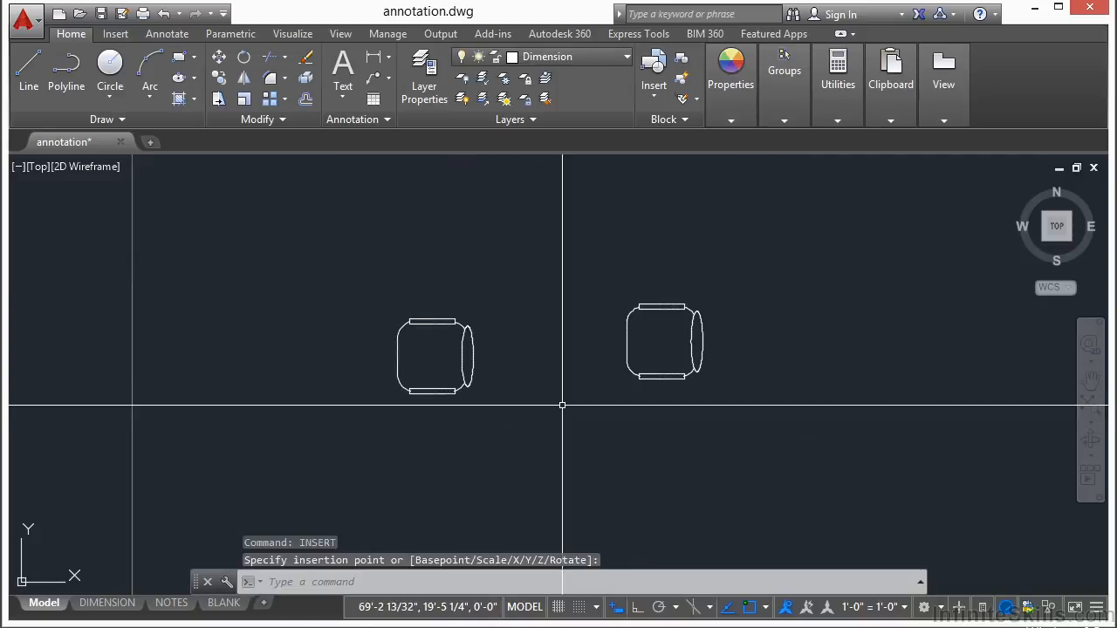
left_click(562, 405)
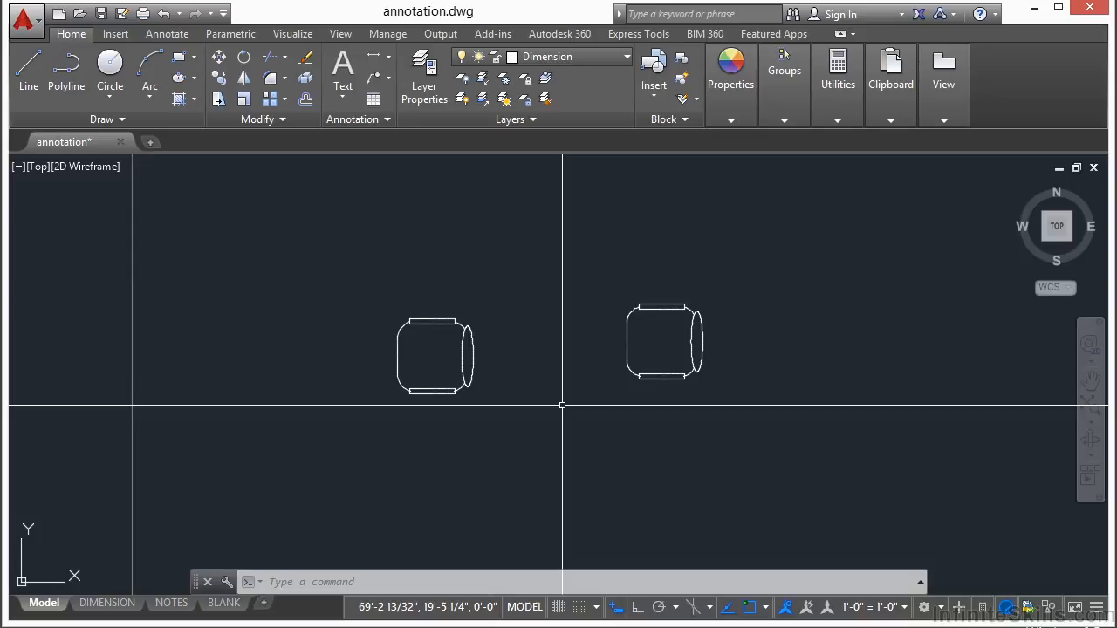
Step: Open the Attributed Block Example.dwg drawing
type("OPEN")
key("Return")
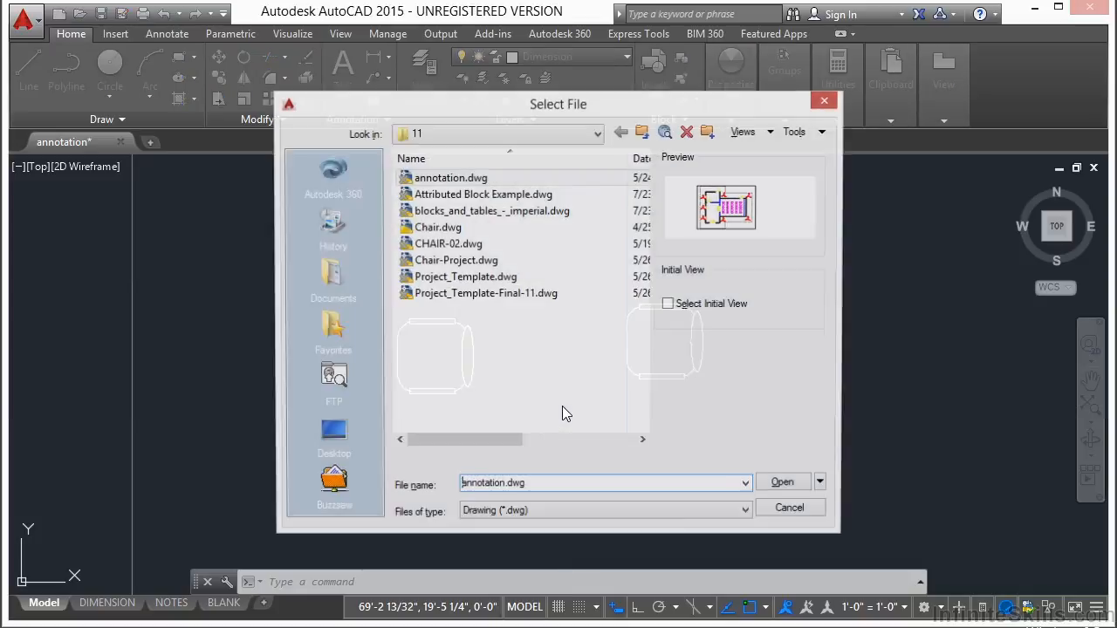
left_click(471, 195)
left_click(784, 486)
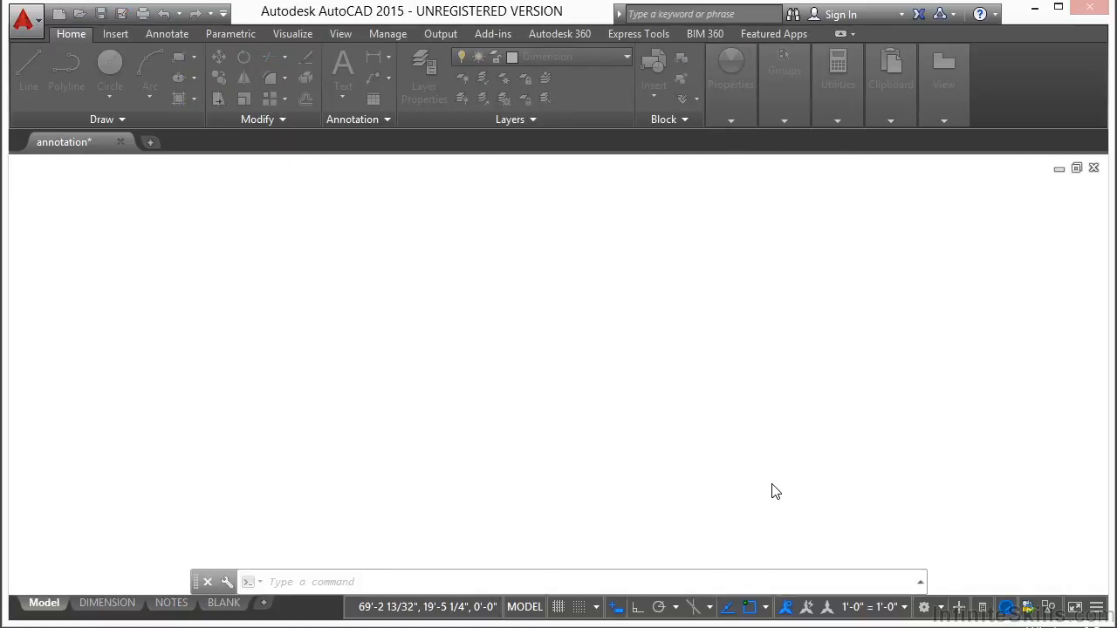
Step: Edit the title block attributes: sheet title MY DRAWING IS GREAT, first client ABC CLIENT, second client blank, job number WORK
middle_click_drag(351, 467, 457, 357)
scroll(512, 374, "up", 5)
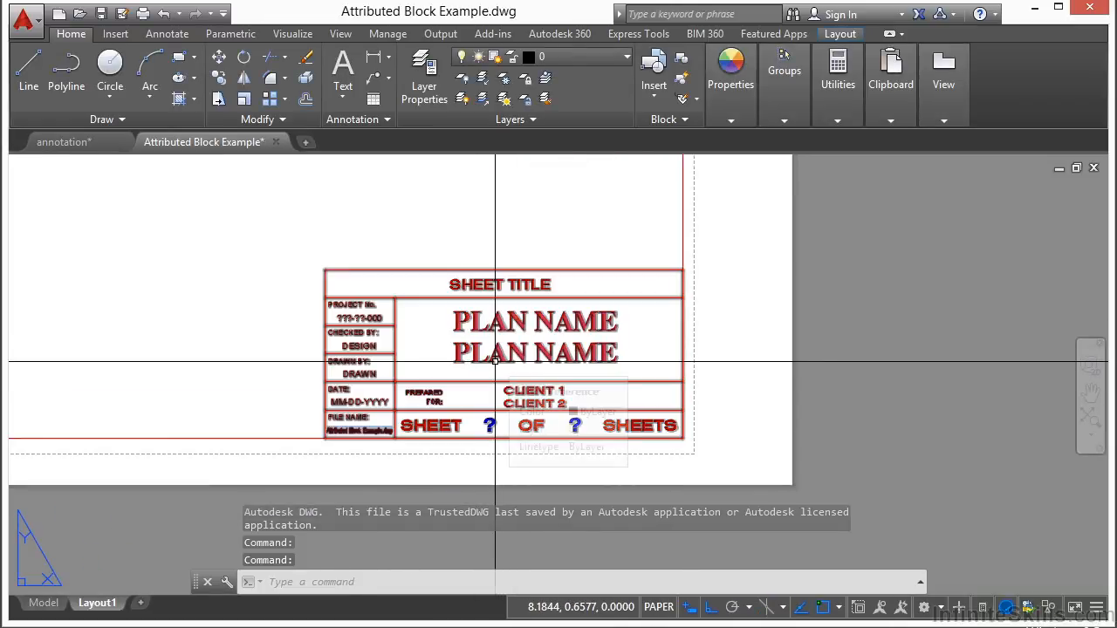
scroll(495, 361, "up", 2)
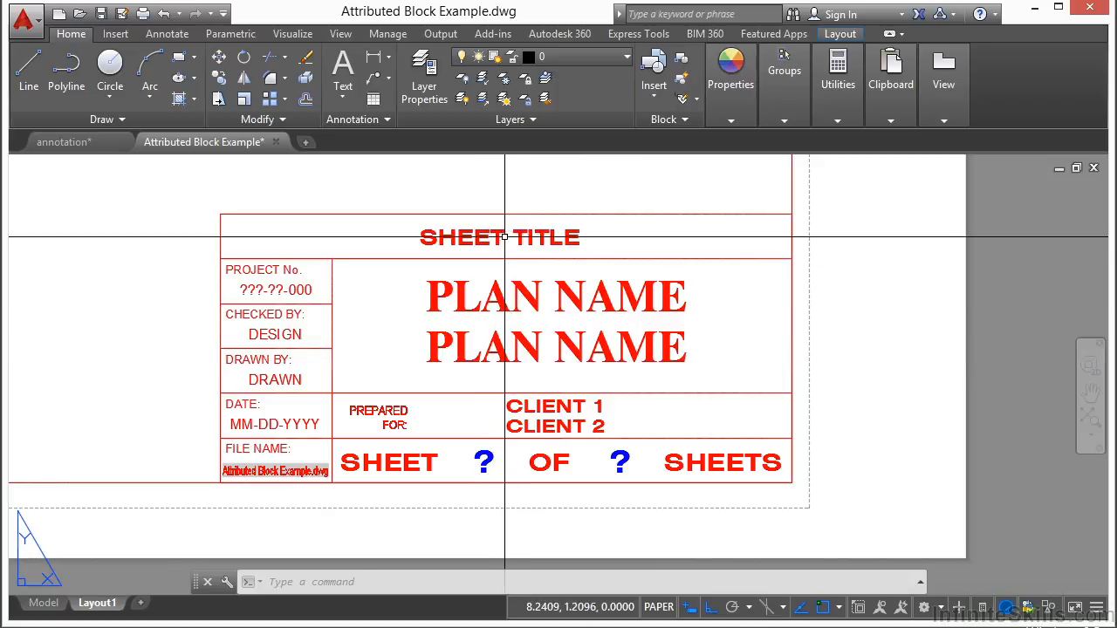
double_click(472, 244)
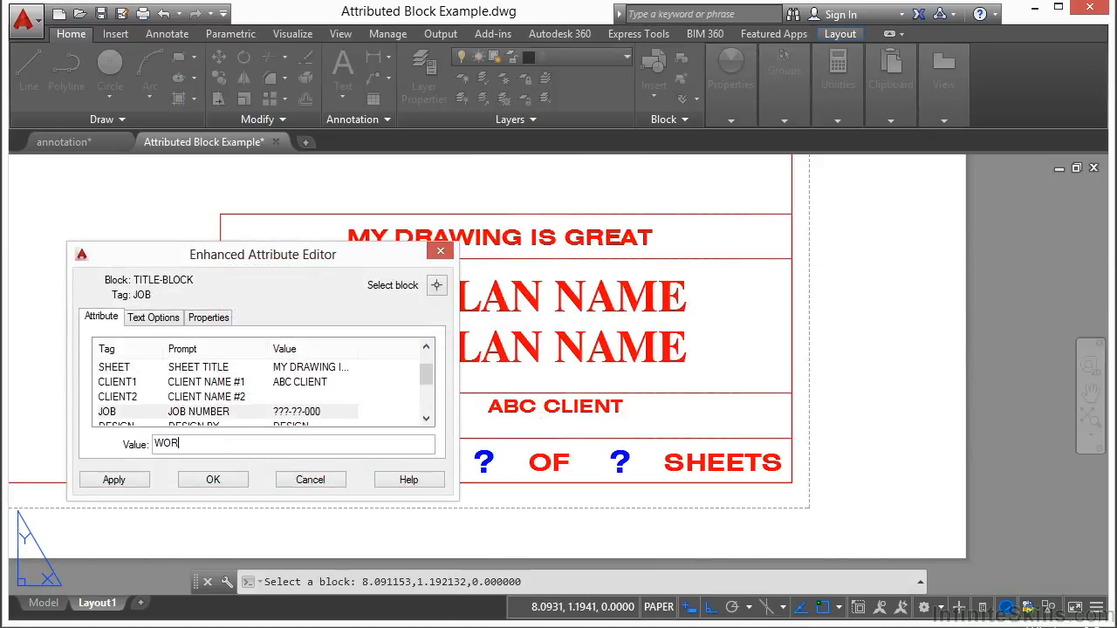
type("K")
key("Return")
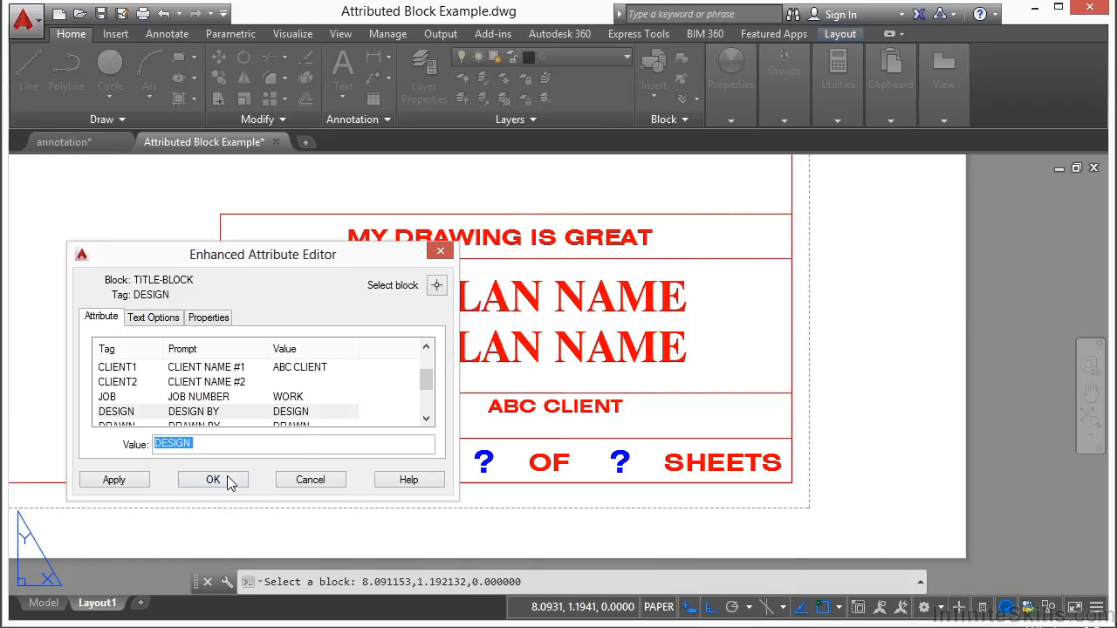
left_click(225, 477)
Step: Explode the original title block with the regular Explode command
middle_click_drag(411, 326, 446, 323)
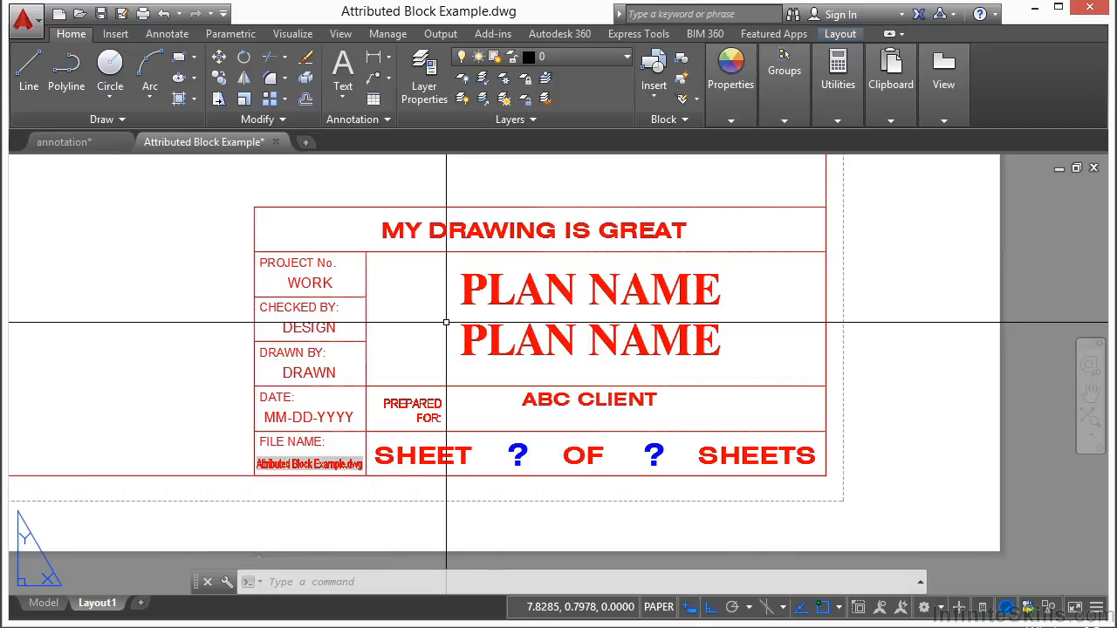
left_click(305, 78)
left_click(412, 236)
key("Return")
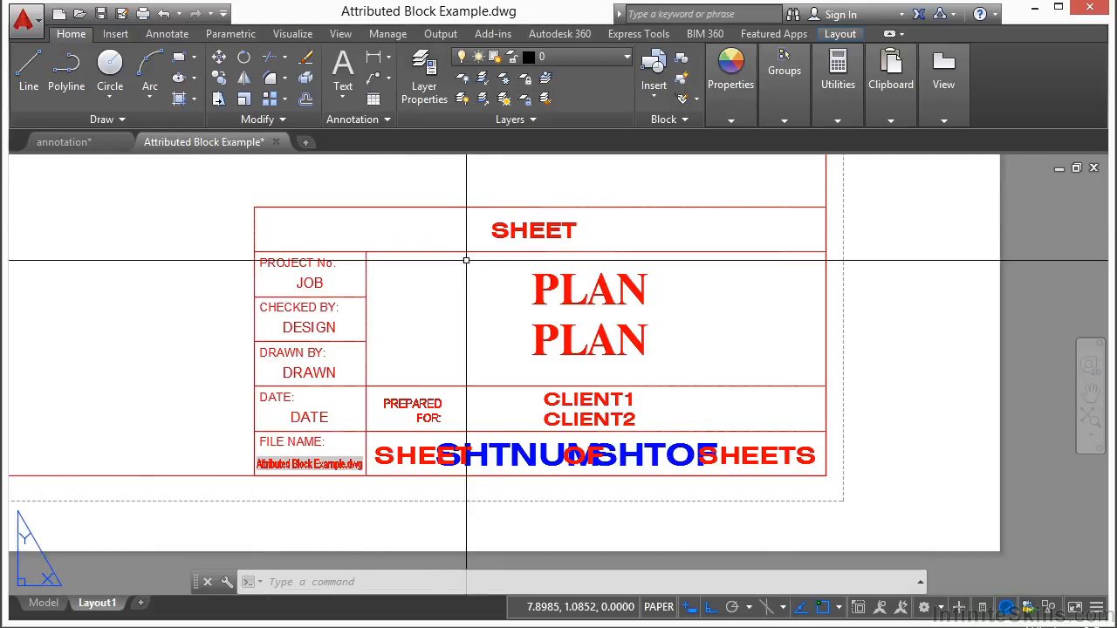
Step: Try the tag EDIT THIS HERE for the SHEET attribute definition, and replace its spaces with hyphens
double_click(500, 231)
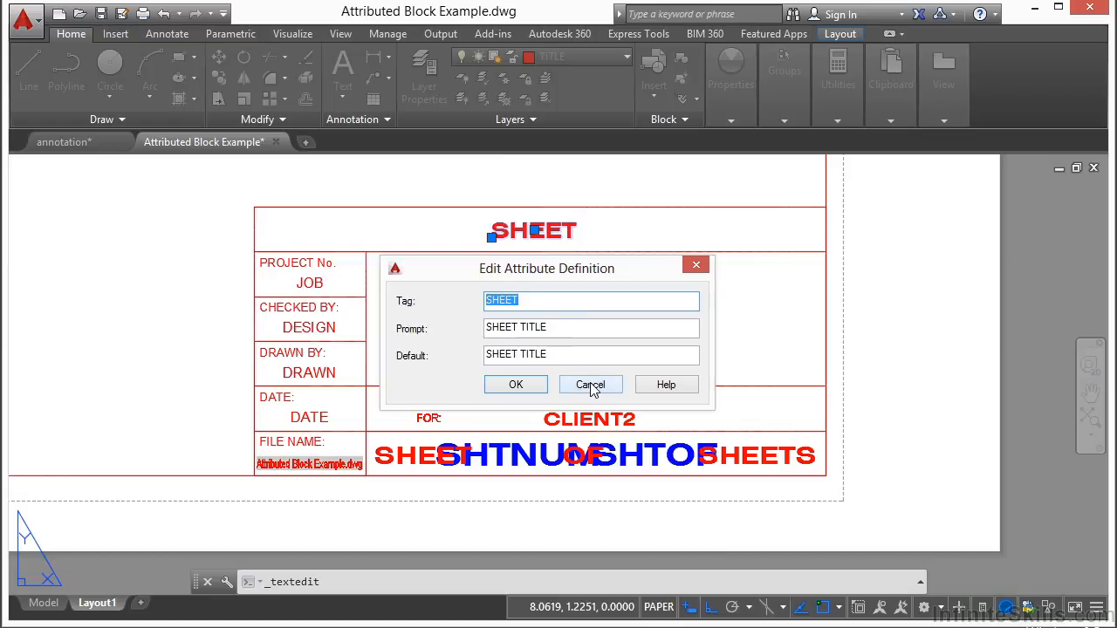
type("SH")
left_click(503, 392)
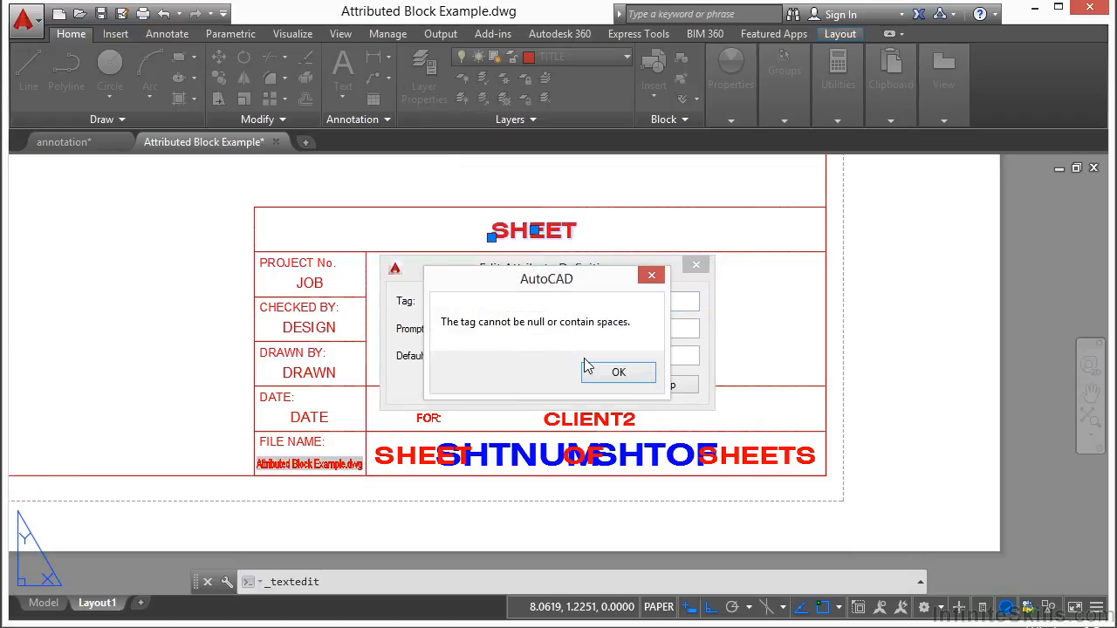
left_click(614, 373)
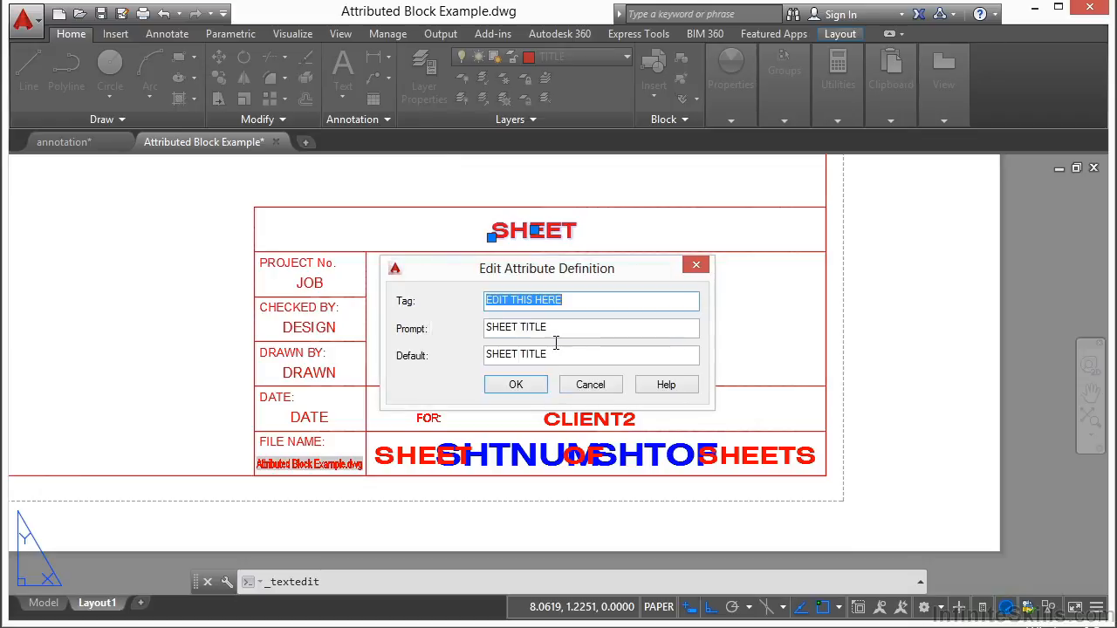
left_click(511, 300)
left_click(535, 300)
key("BackSpace")
type("-")
key("Return")
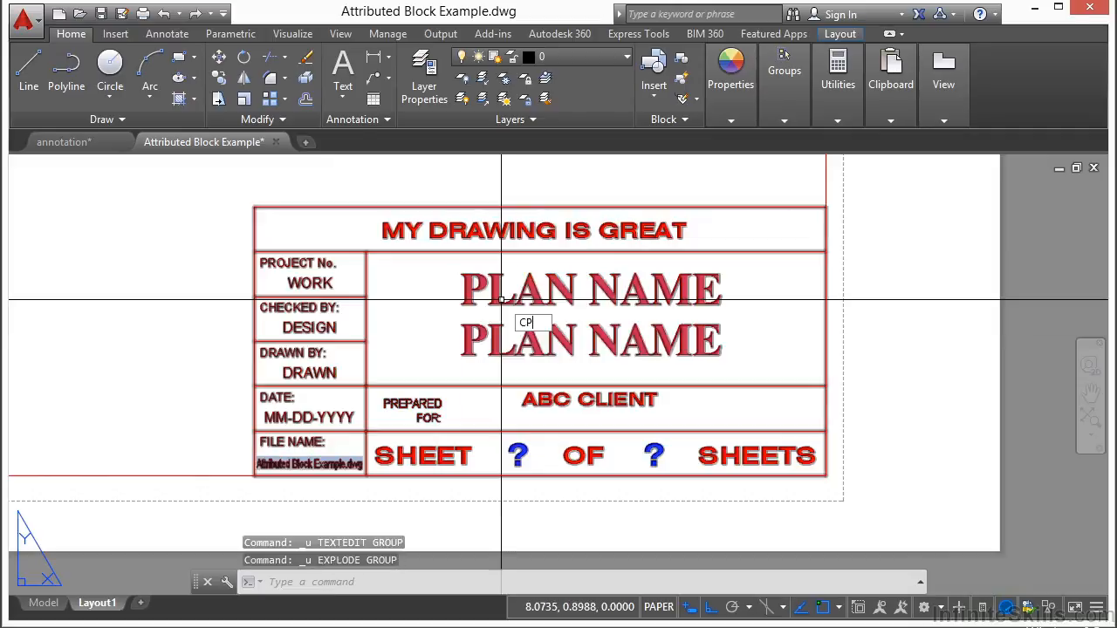
Step: Copy the title block to a spot directly above the original
type("copy")
key("Return")
left_click(551, 323)
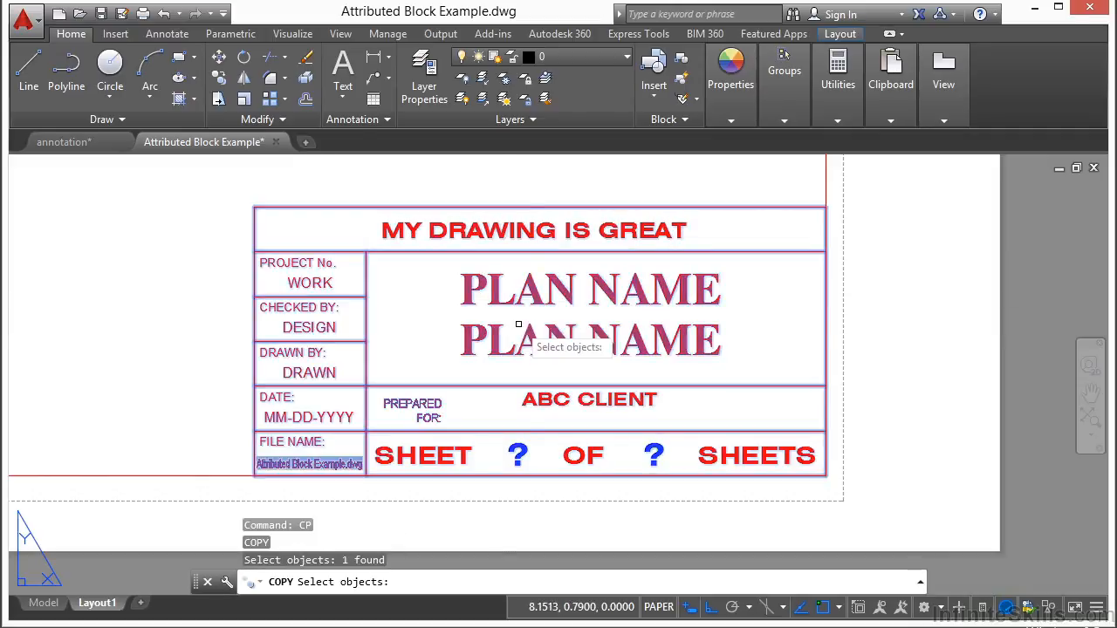
key("Return")
left_click(558, 349)
scroll(563, 380, "down", 4)
left_click(554, 229)
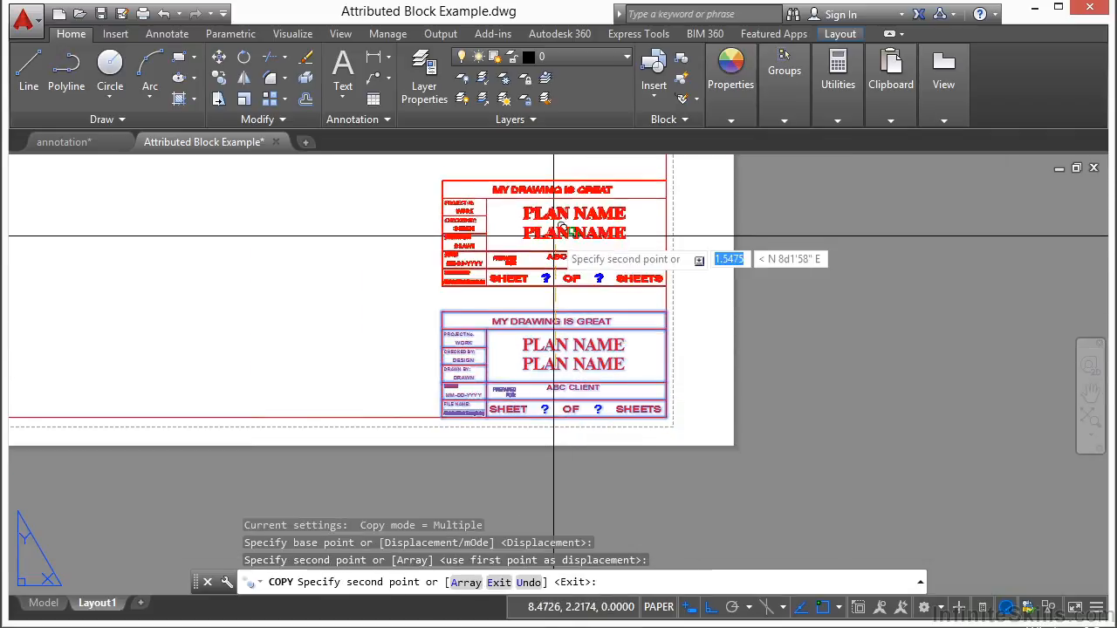
scroll(536, 236, "up", 3)
key("Return")
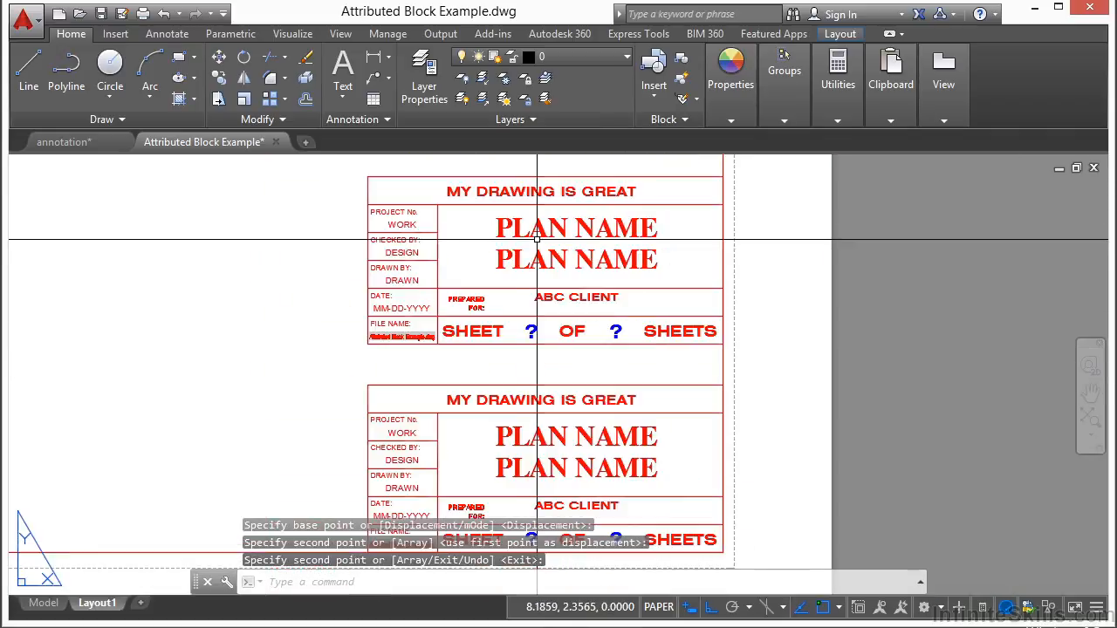
Step: Copy the upper title block horizontally to its left, leaving a small gap between the two
type("CP")
key("Return")
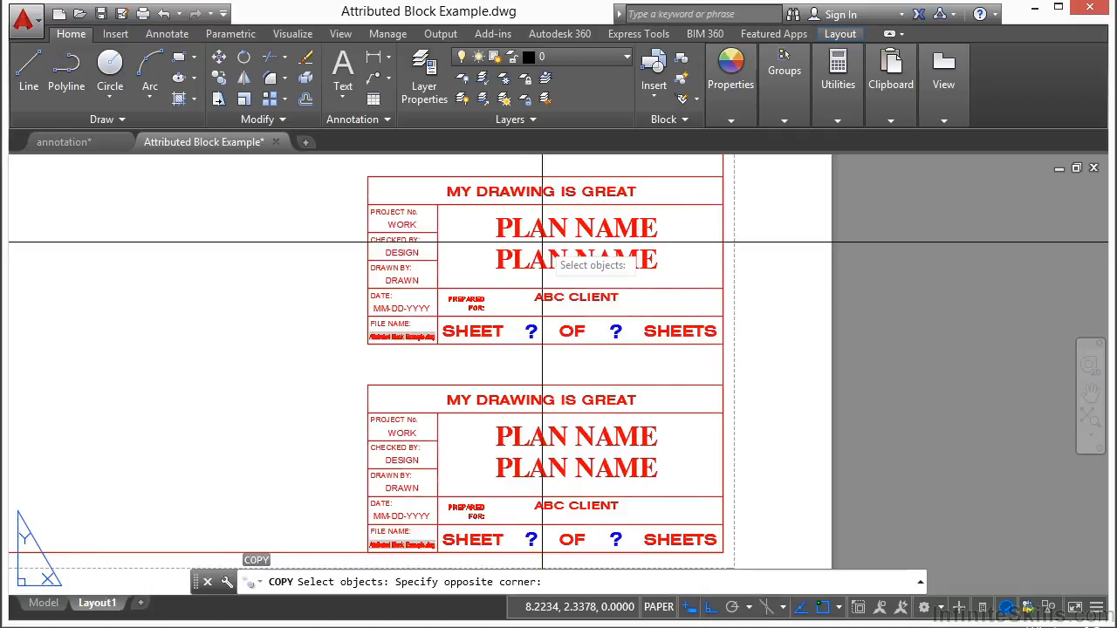
left_click(524, 253)
left_click(471, 227)
key("Return")
left_click(577, 258)
scroll(545, 267, "down", 2)
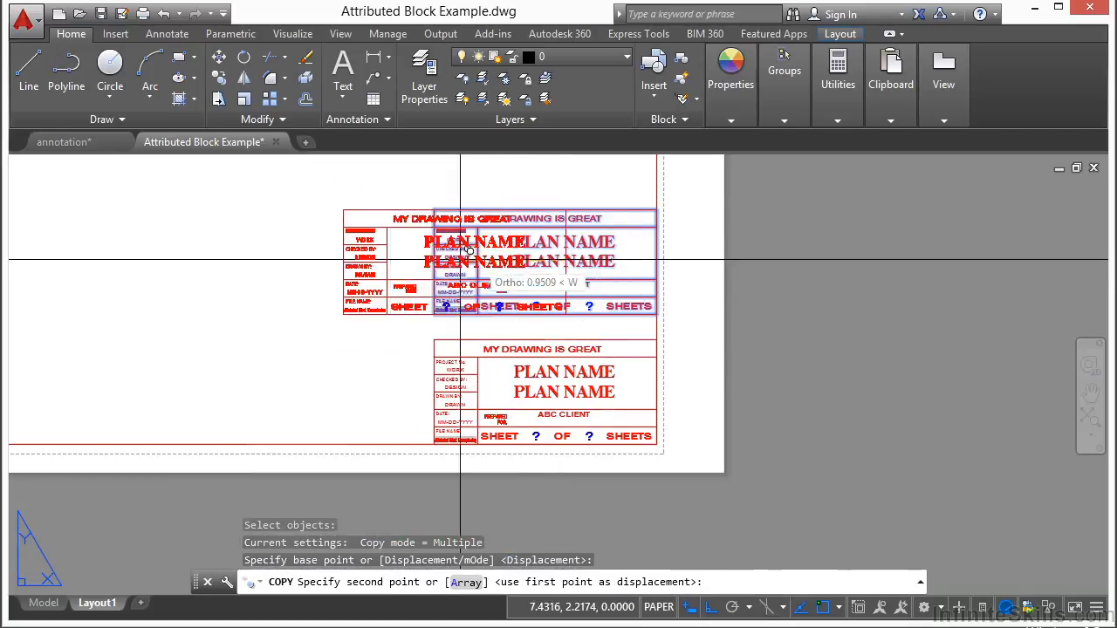
left_click(326, 270)
key("Return")
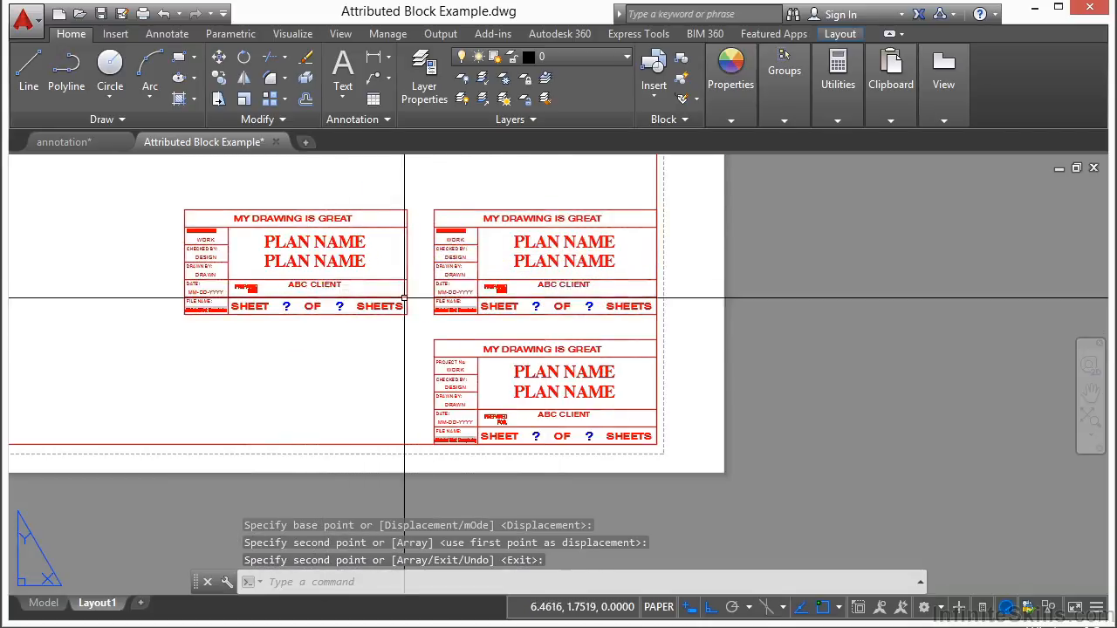
Step: Explode the lower title block in the sheet's corner
type("x")
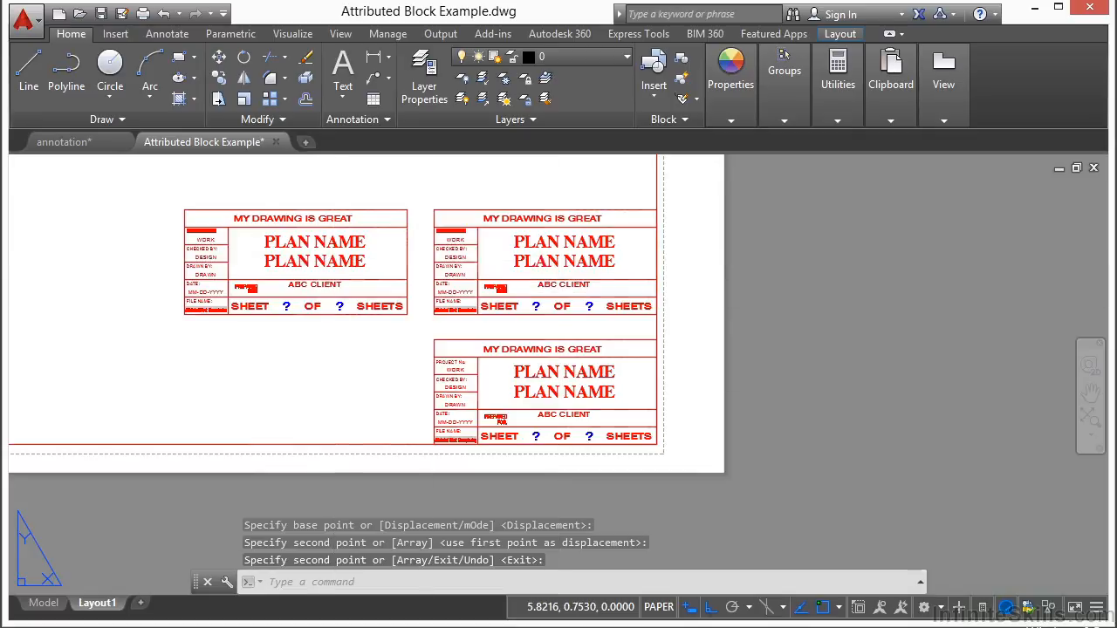
key("Return")
left_click(521, 373)
key("Return")
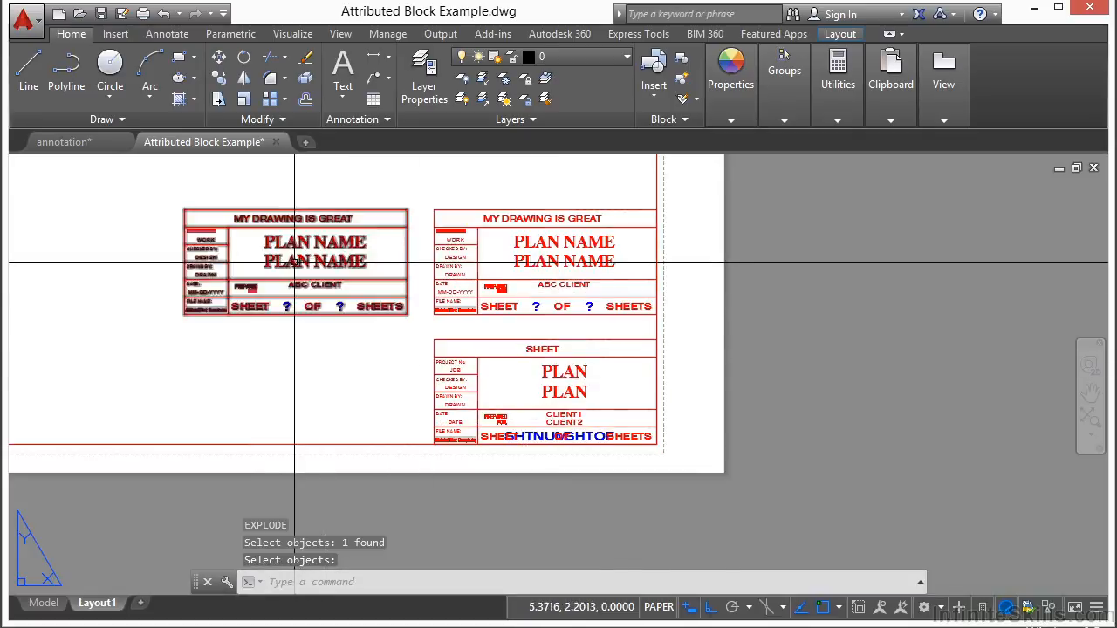
Step: Burst the upper-left title block copy into separate objects with the BURST command
scroll(262, 231, "up", 2)
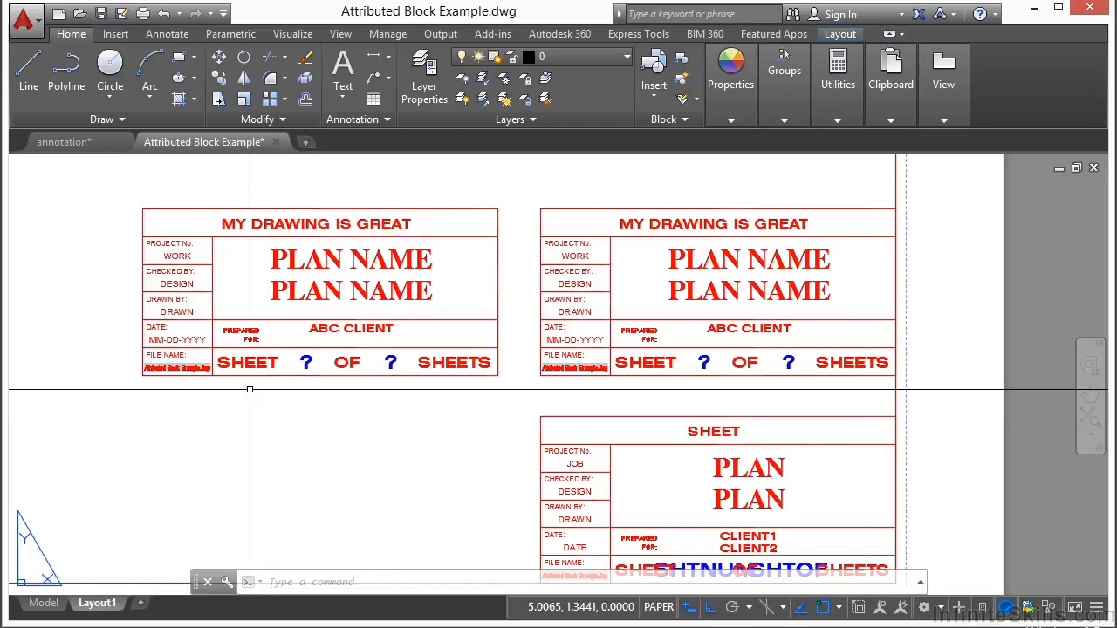
type("BURST")
key("Return")
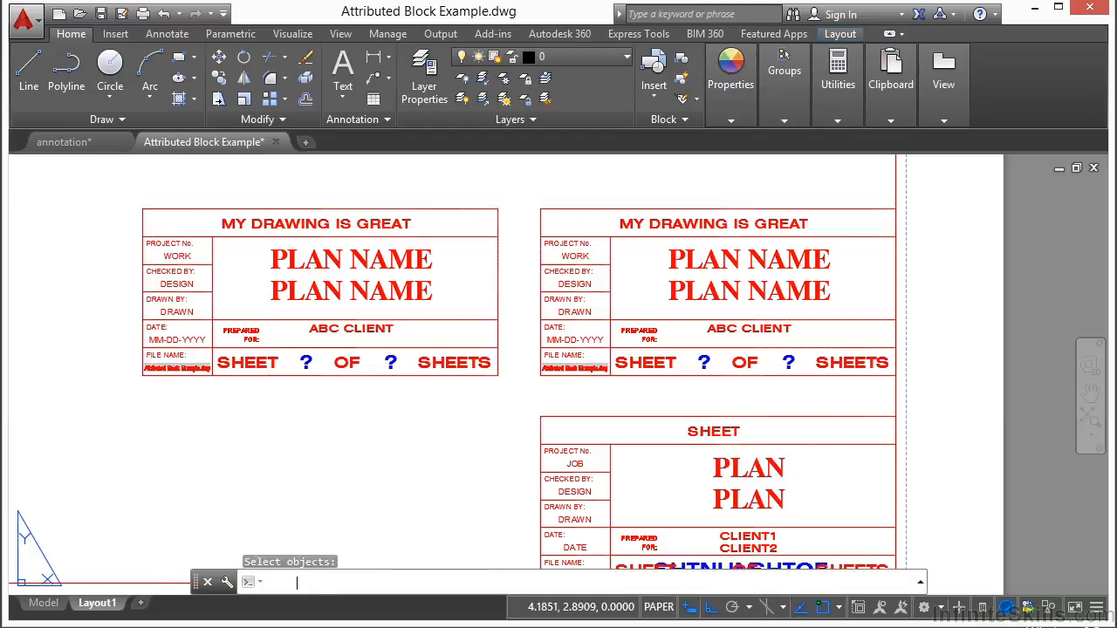
left_click(408, 290)
key("Return")
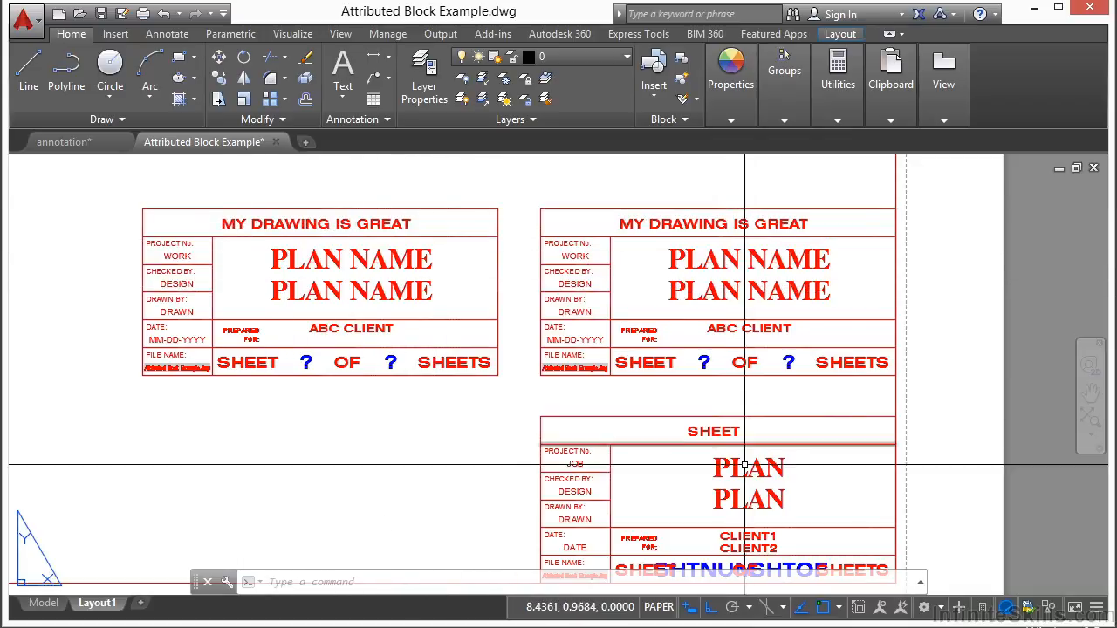
Step: Check whether the sheet title and plan name in the burst title block open as editable text, and exit text editing
double_click(312, 224)
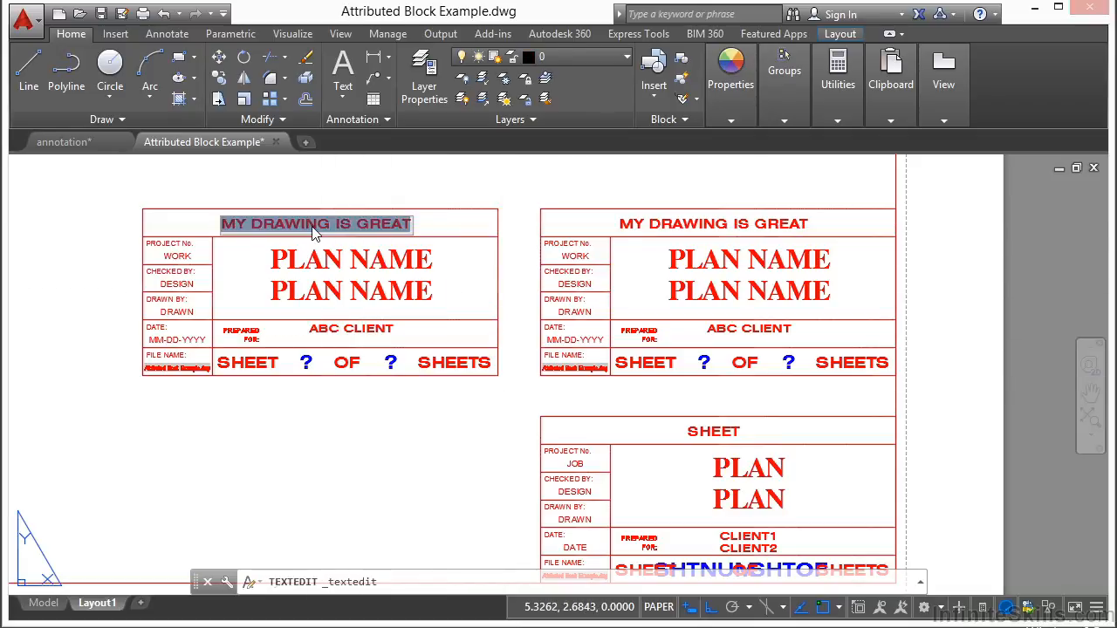
left_click(352, 259)
left_click(349, 260)
left_click(395, 435)
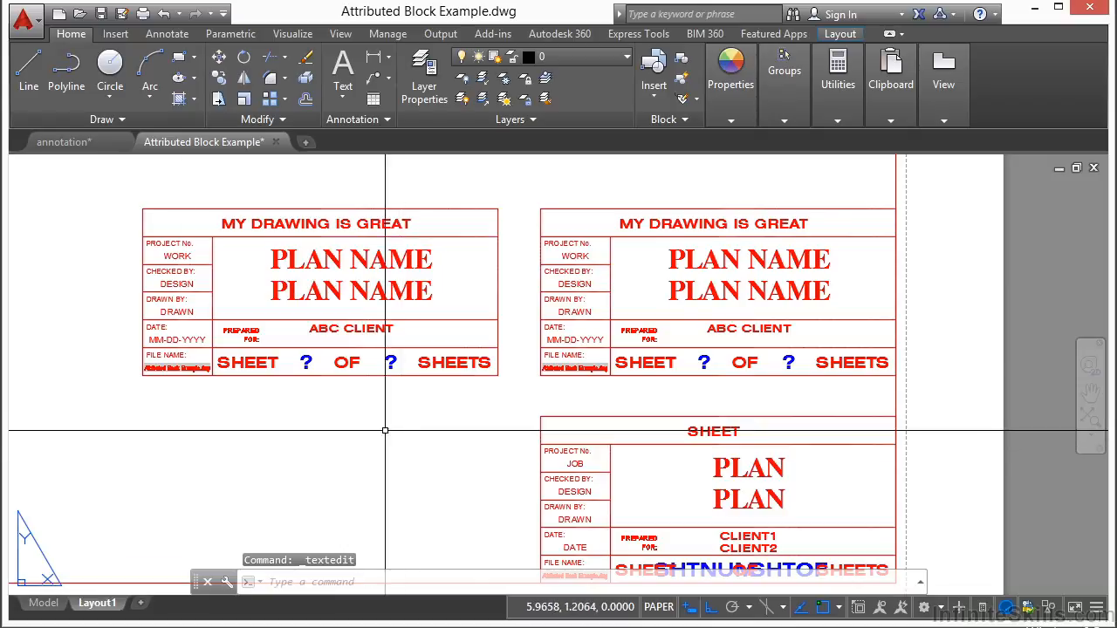